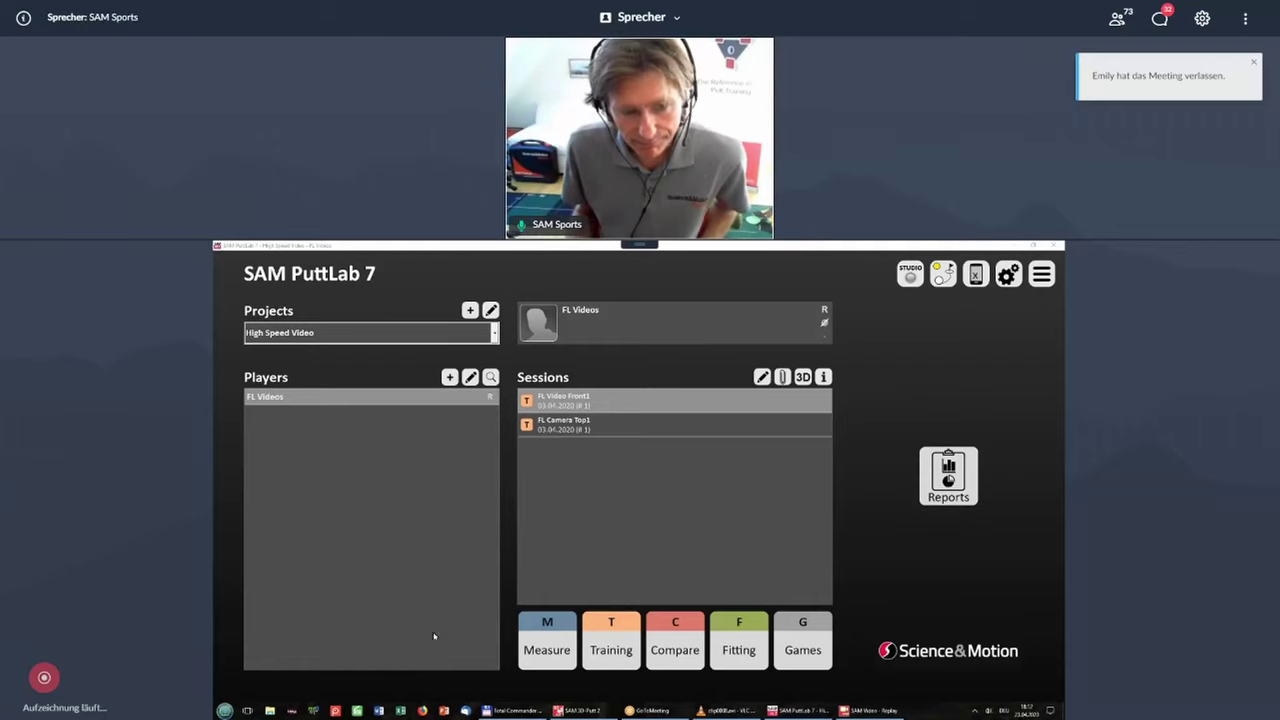
Step: Open the Studio Status and Configuration dialog showing SAM 3D Putt docked left, SAM Video docked right
click(910, 273)
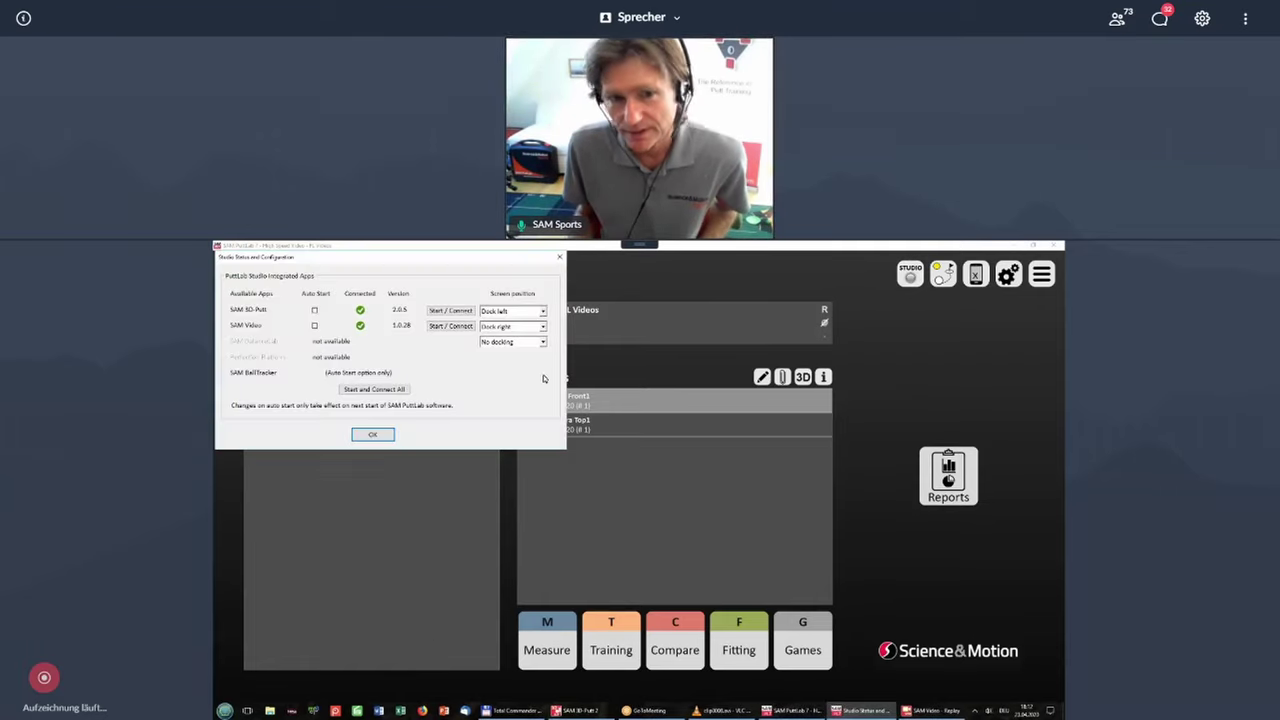
click(330, 464)
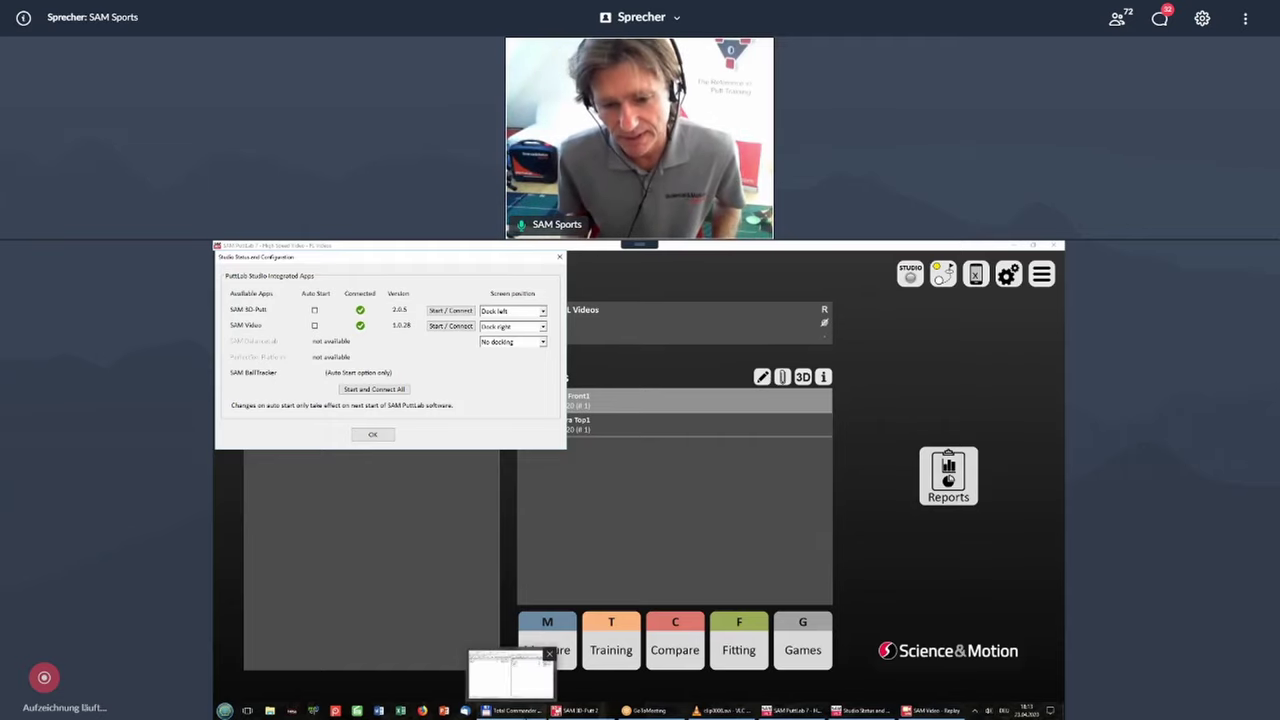
Step: In Total Commander, go up to 2020 PL7 France and open Studio_4_projection_v3 from [Studio]
click(513, 710)
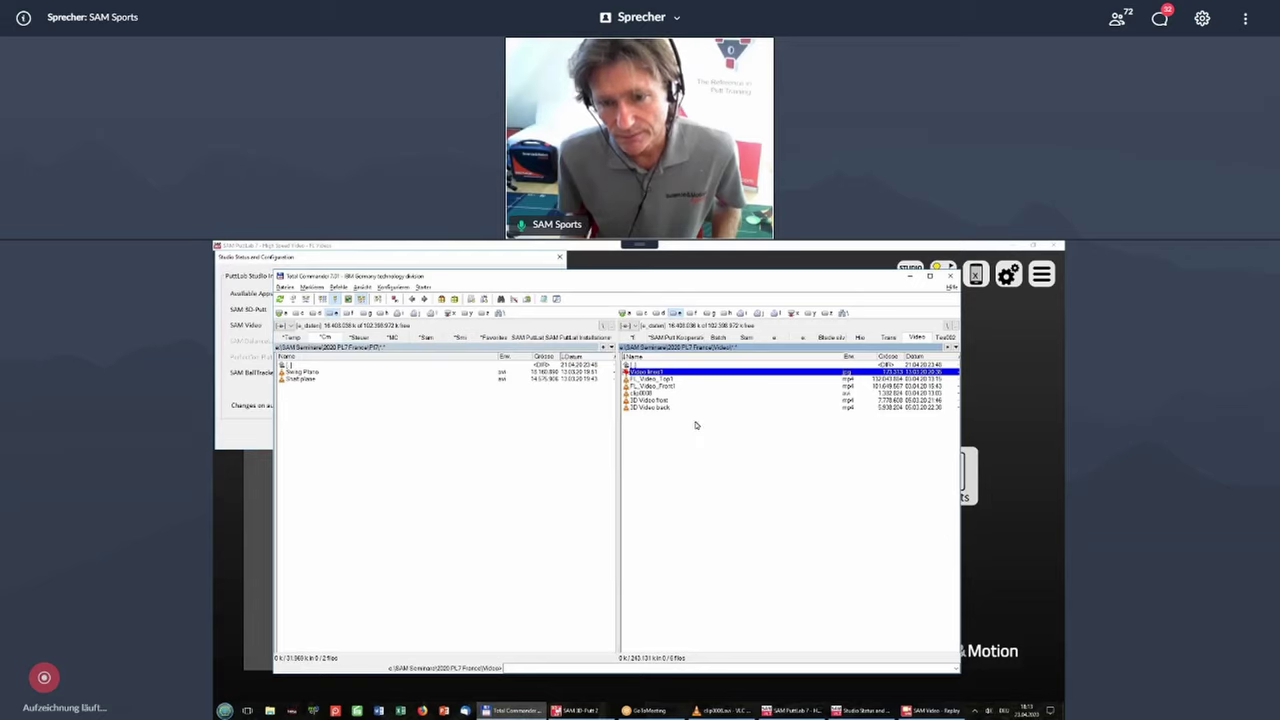
click(657, 366)
double_click(657, 367)
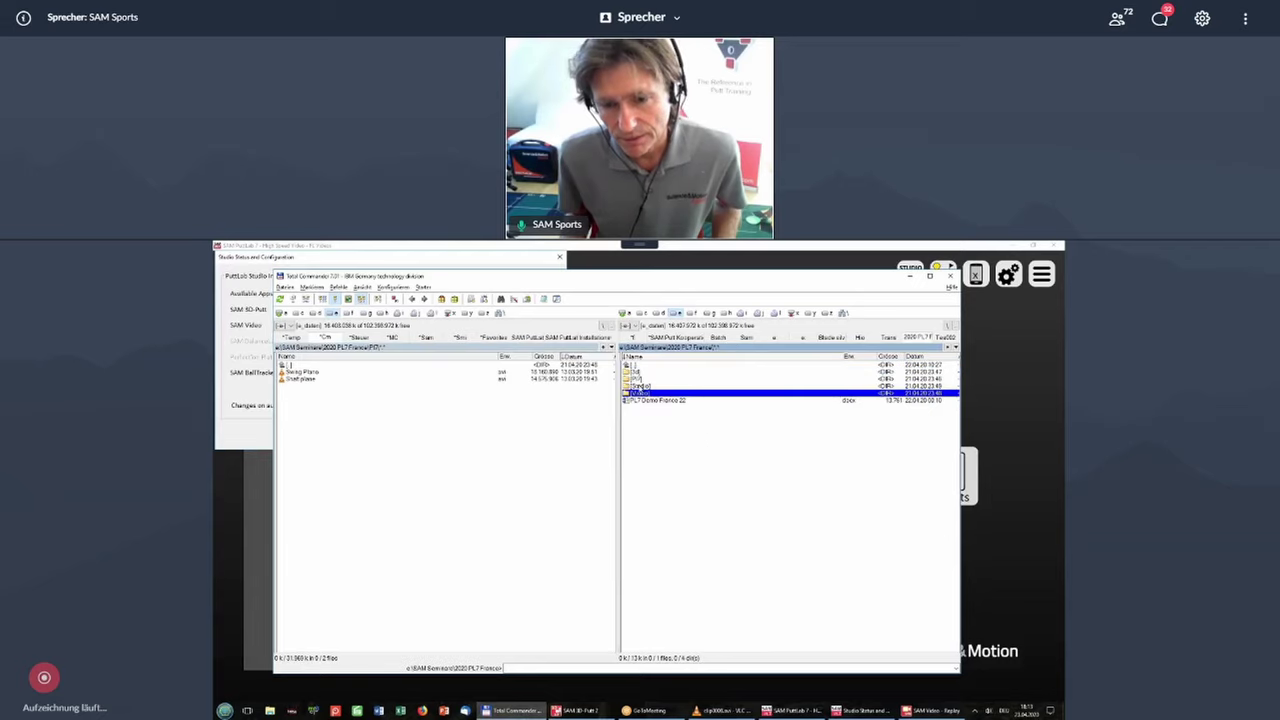
double_click(648, 386)
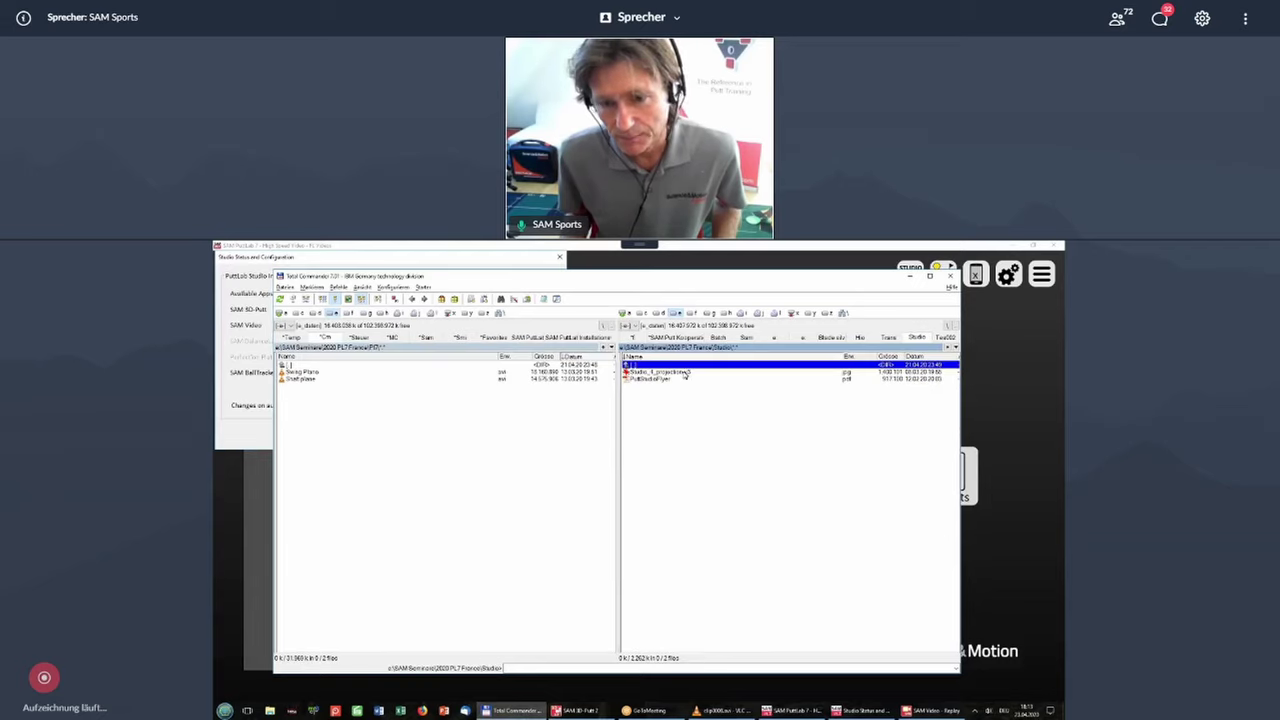
double_click(684, 373)
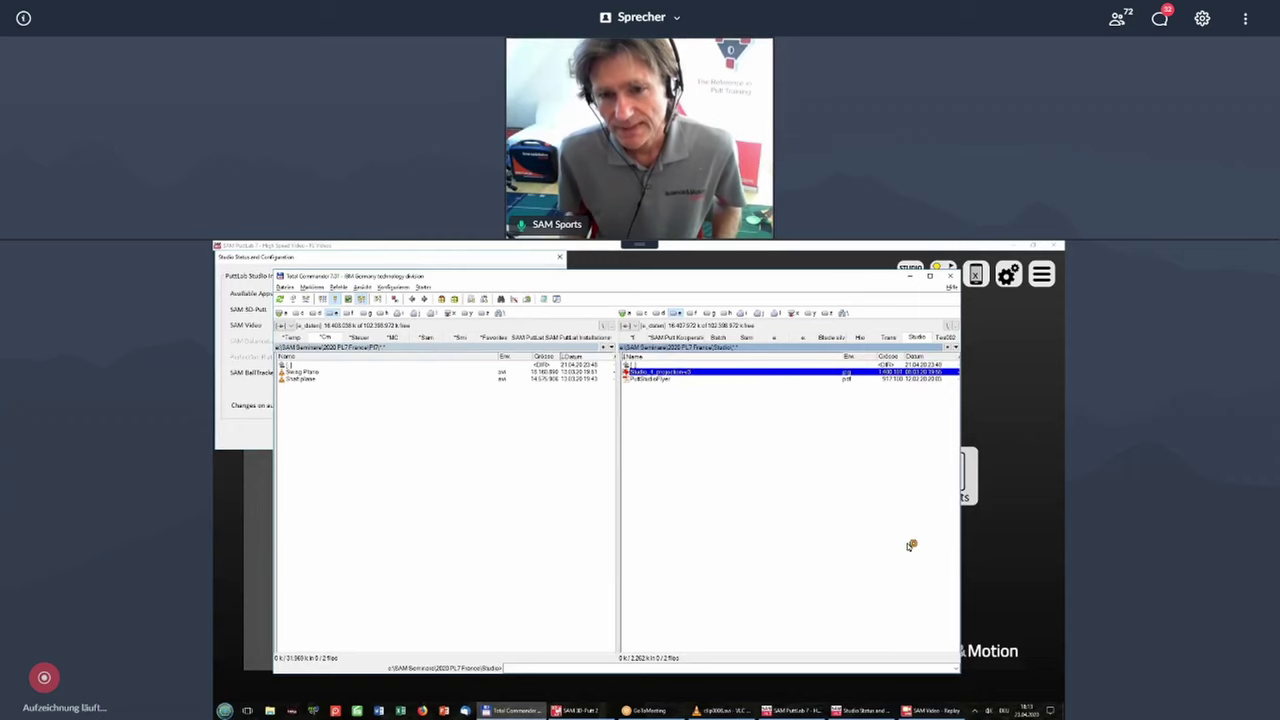
Step: Maximize the IrfanView window so the studio projection image fills the screen
double_click(640, 250)
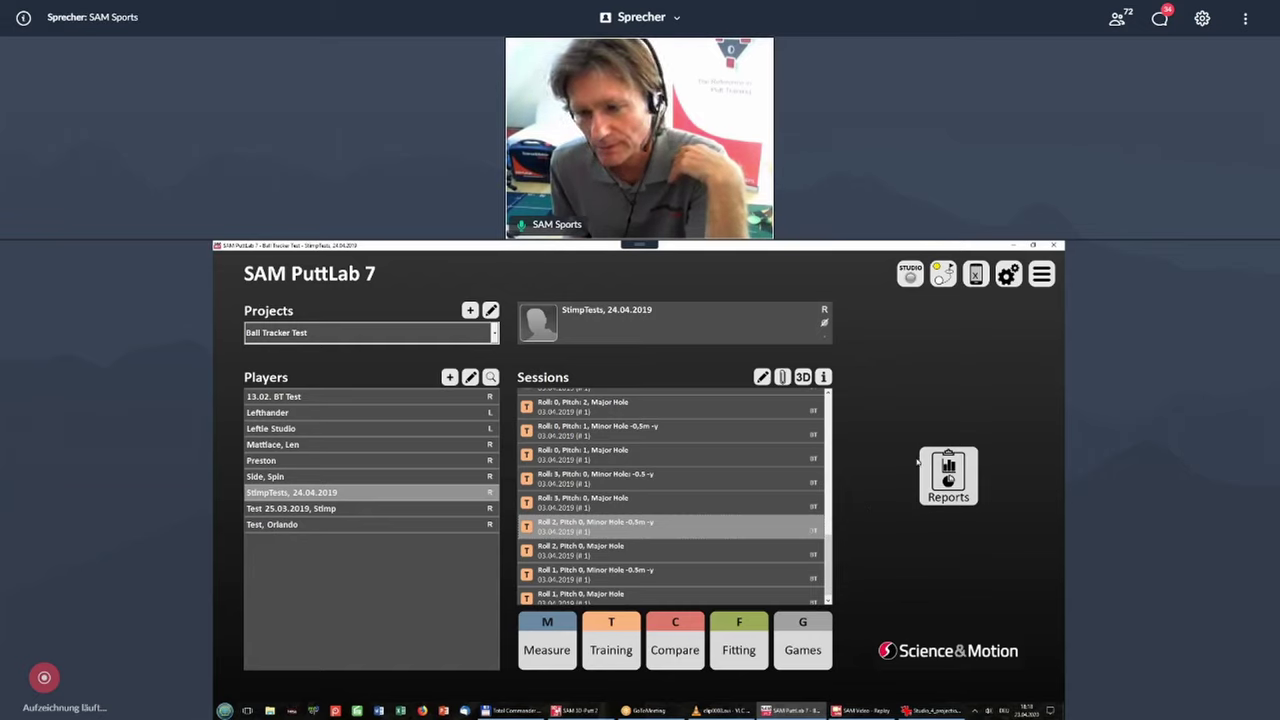
Step: Open the Overview report from PuttLab Reports for the StimpTests Roll 2, Pitch 0 session
click(948, 475)
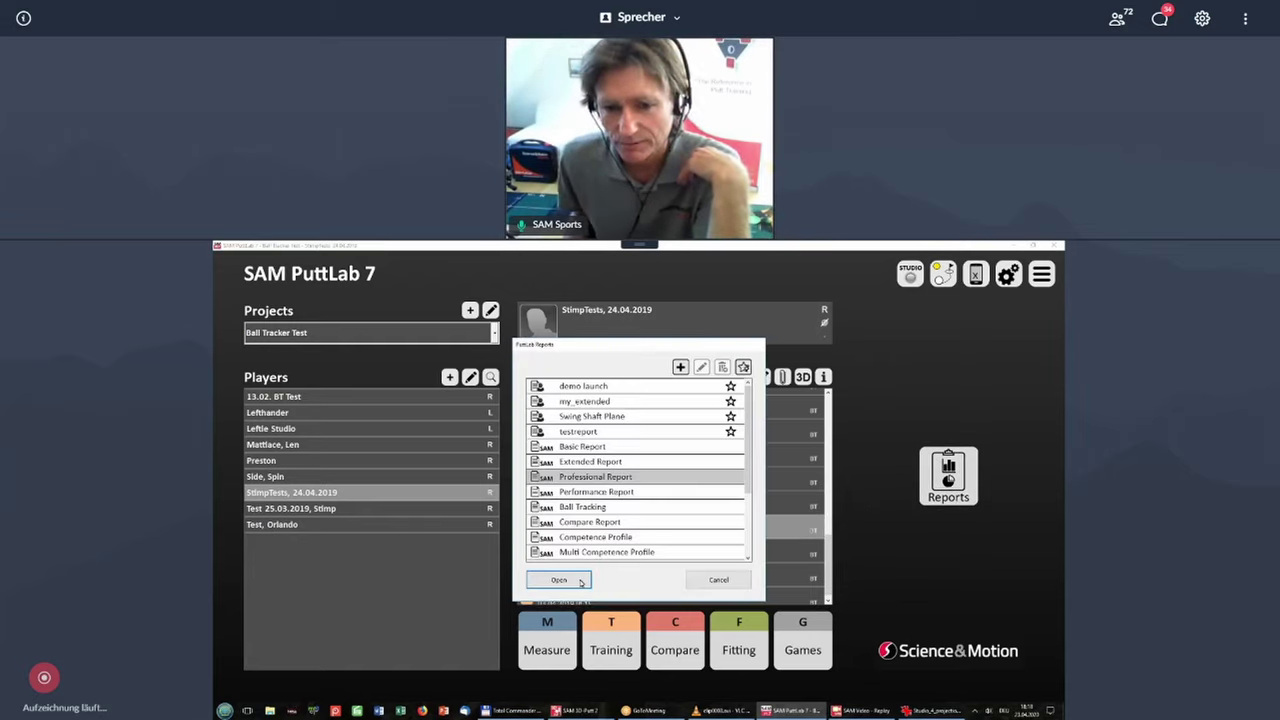
click(601, 507)
click(562, 580)
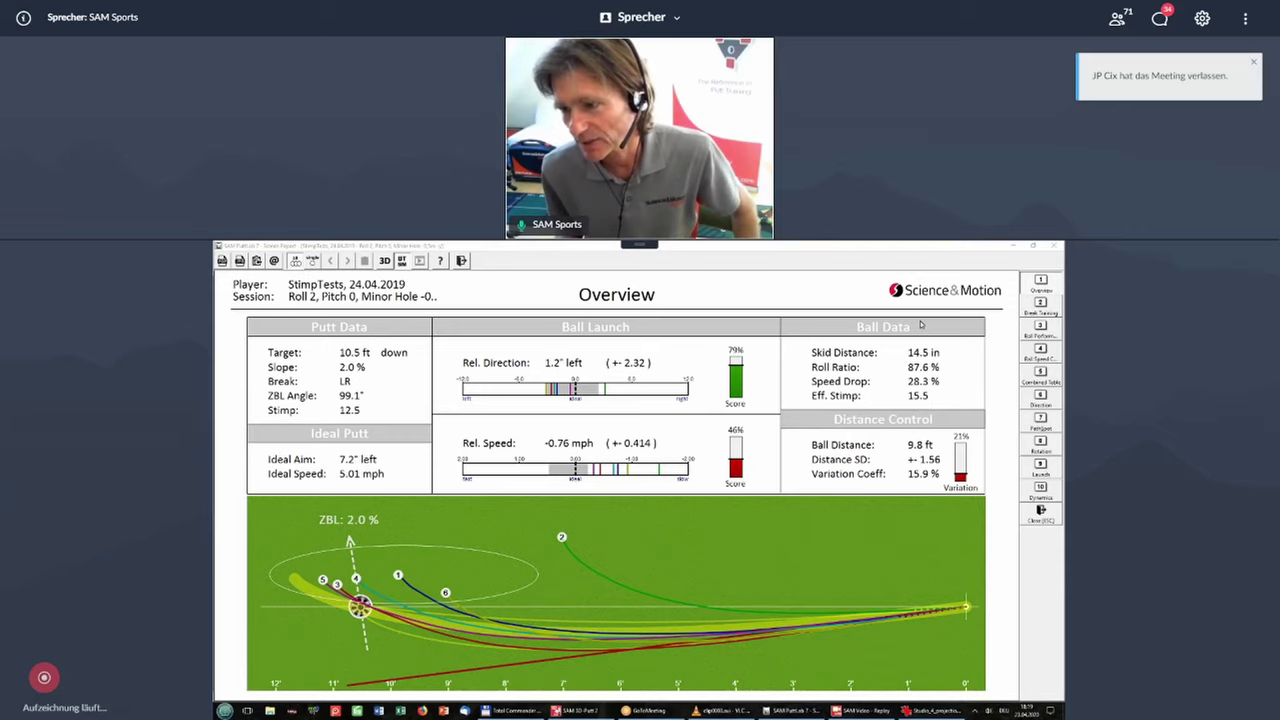
Step: Switch the report to the Direction page (side panel button 6)
click(1045, 400)
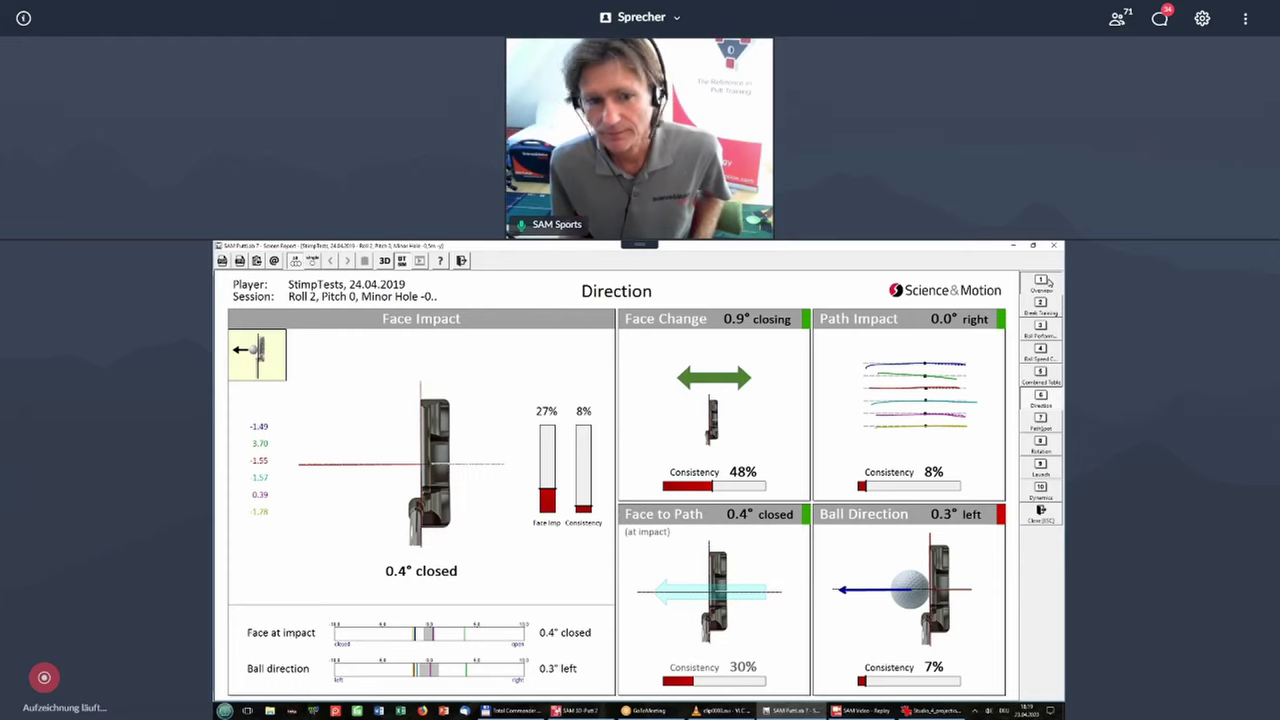
Step: Return the report to the Overview page (side panel button 1) for stroke 5 of 6
click(1043, 282)
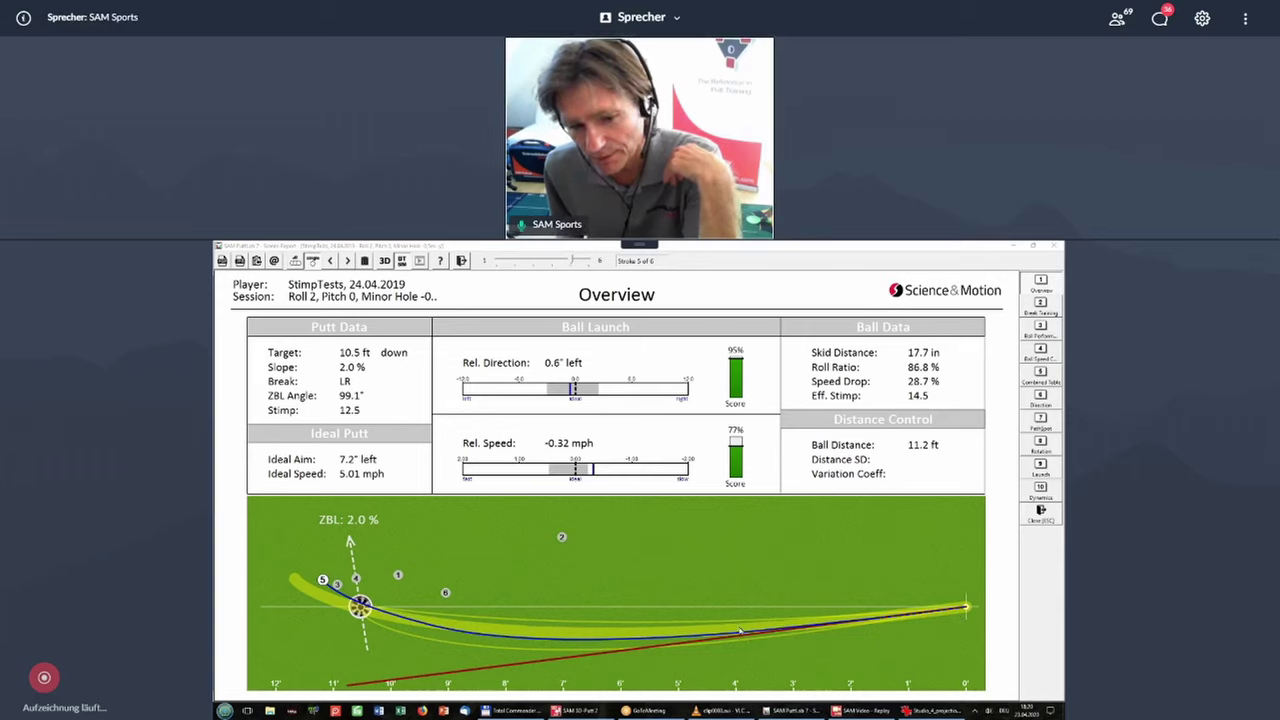
click(398, 615)
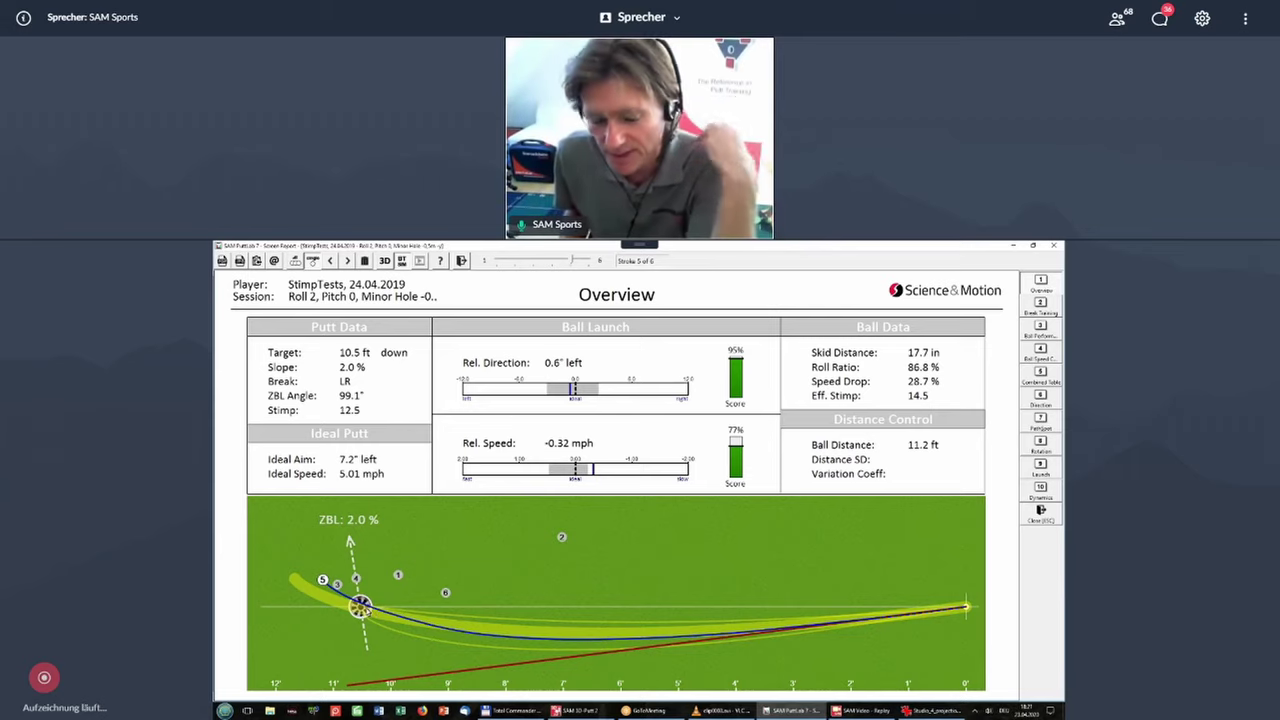
key(Print)
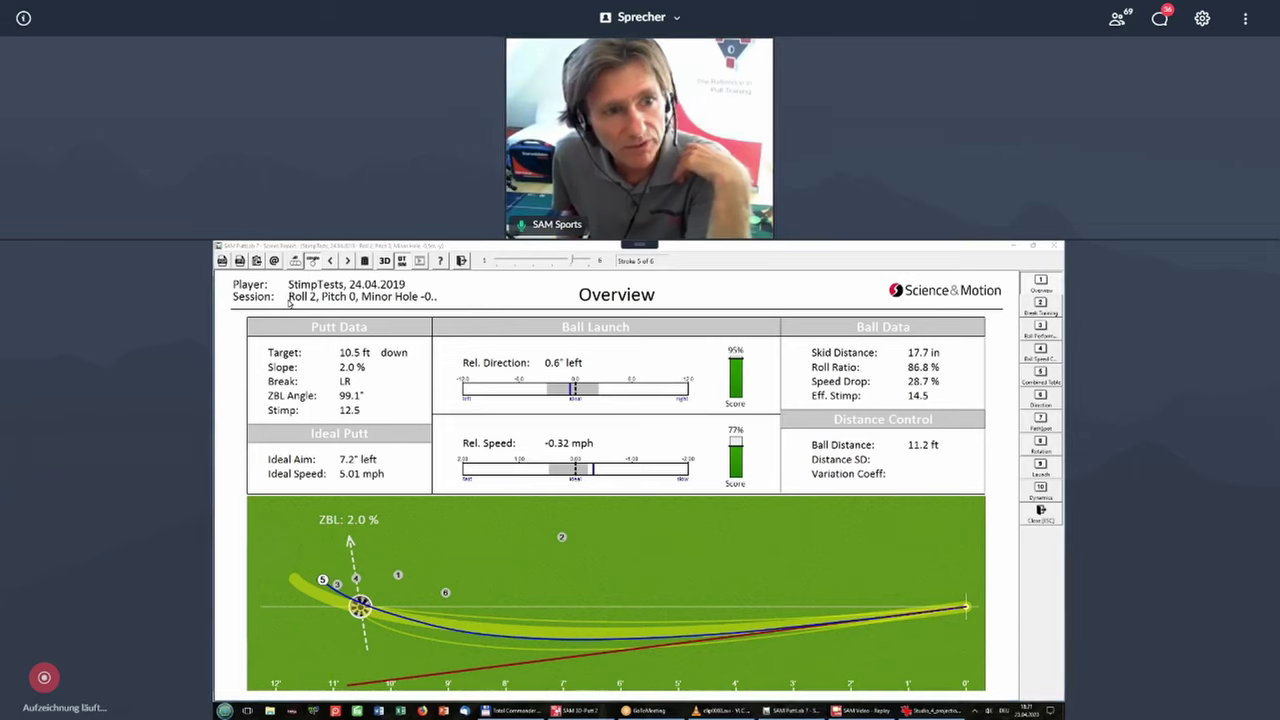
key(Escape)
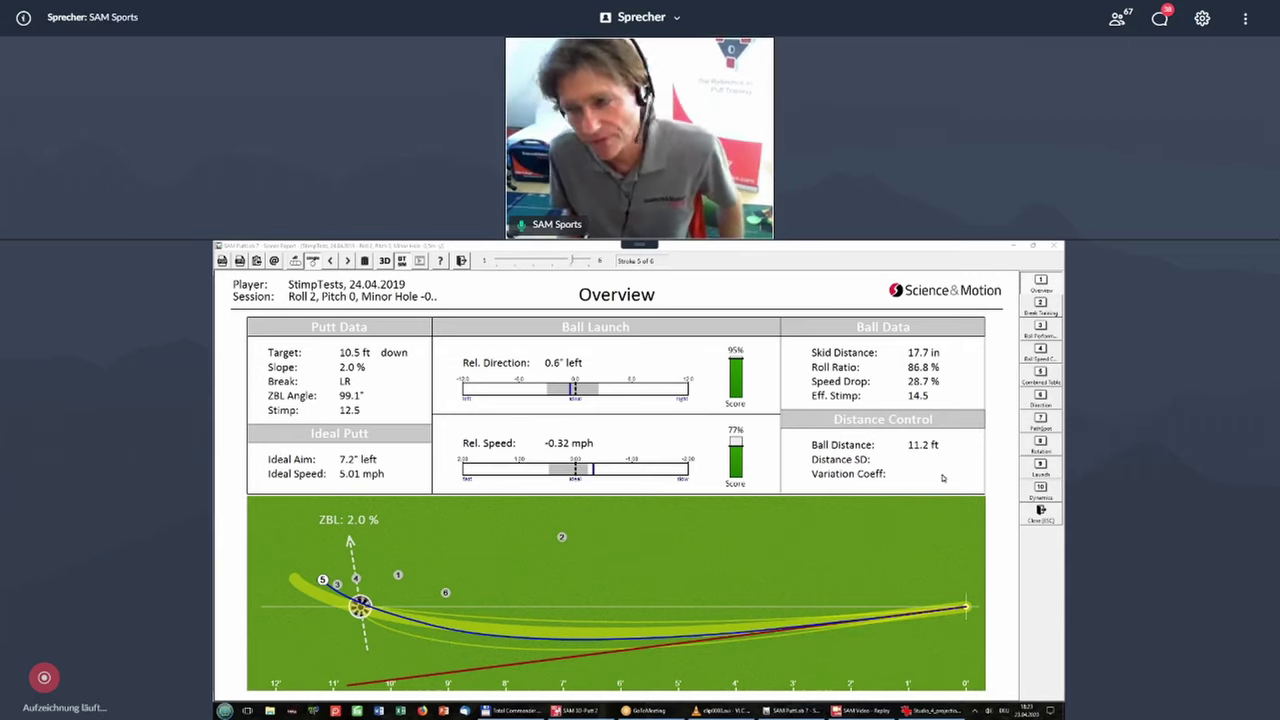
click(1047, 306)
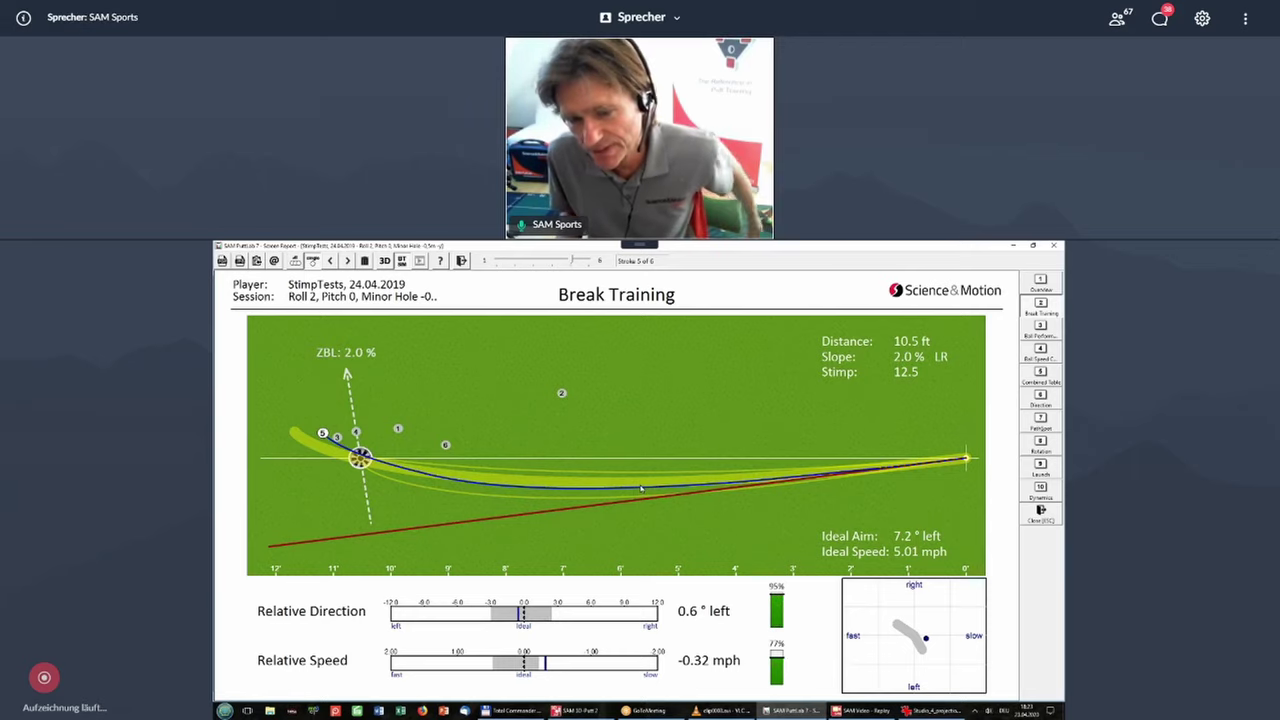
click(551, 265)
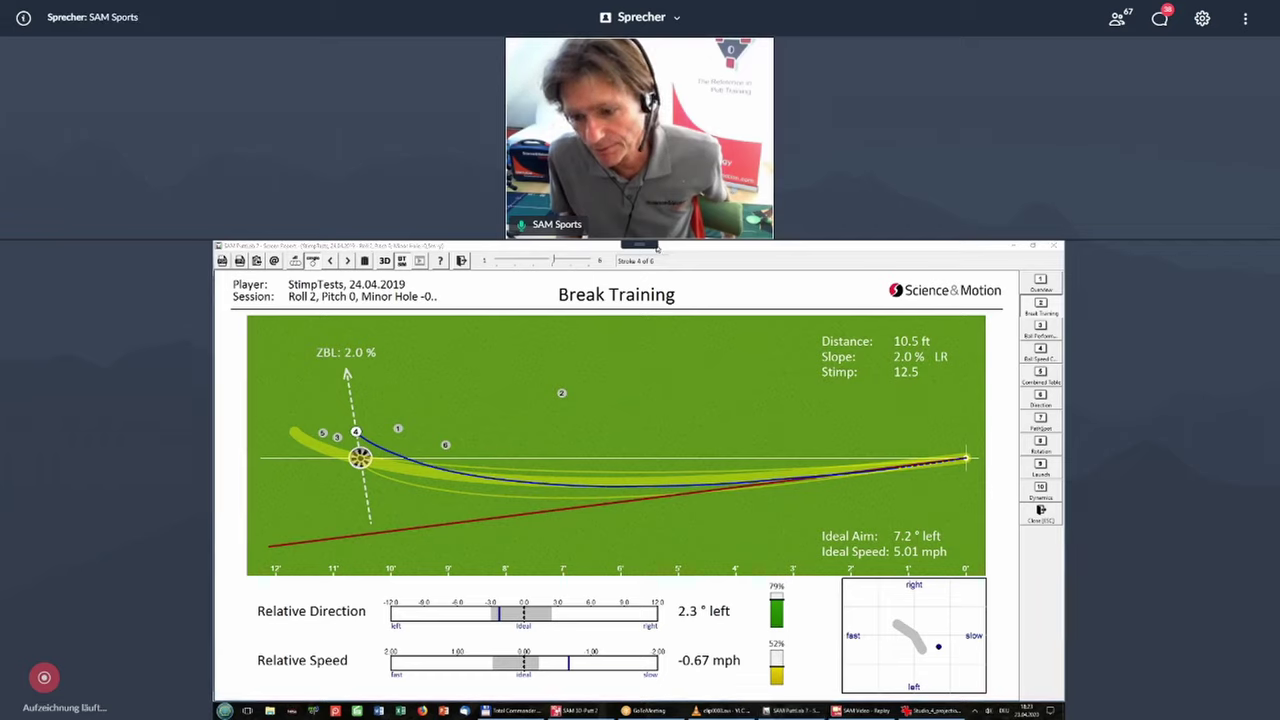
click(589, 262)
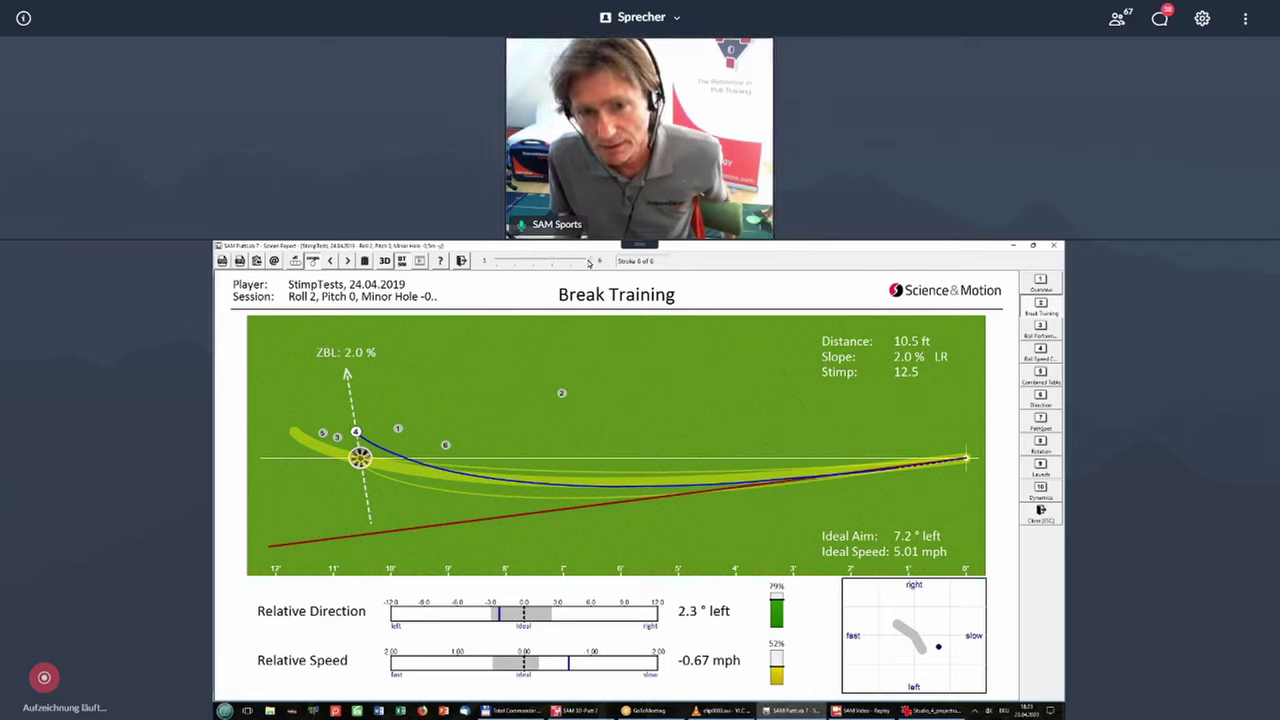
click(589, 262)
click(514, 262)
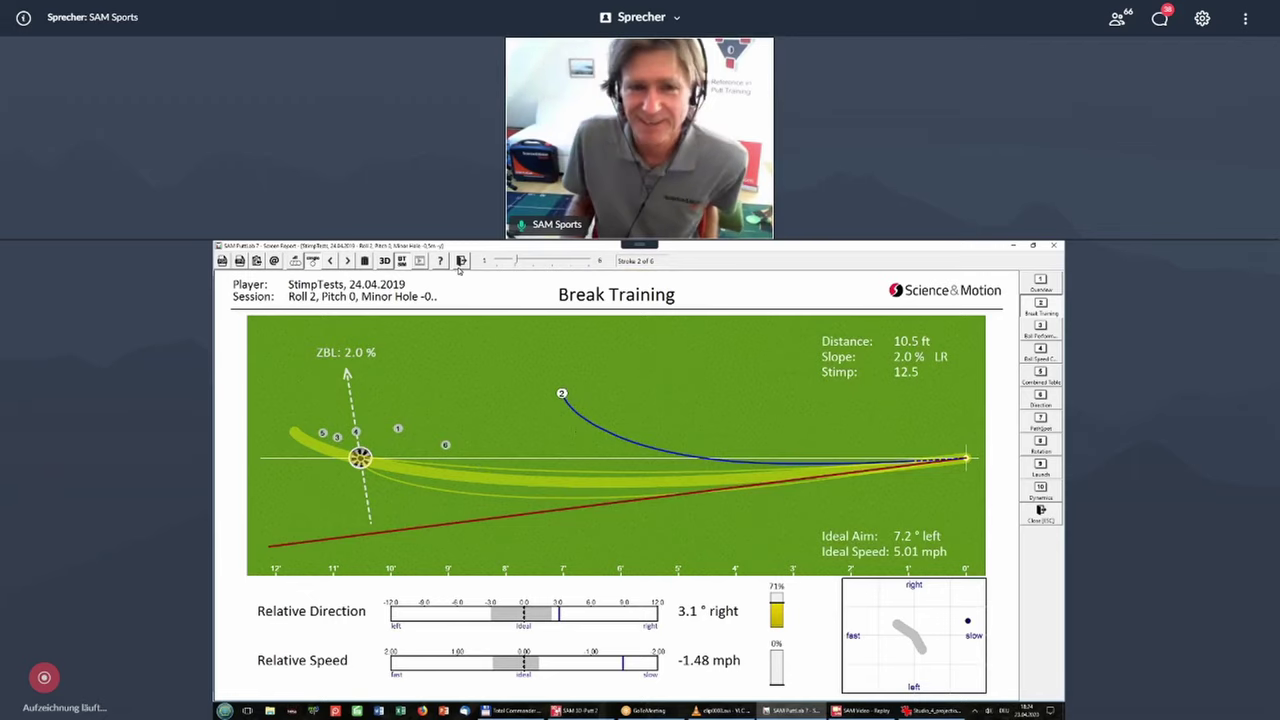
click(572, 264)
click(571, 265)
click(571, 265)
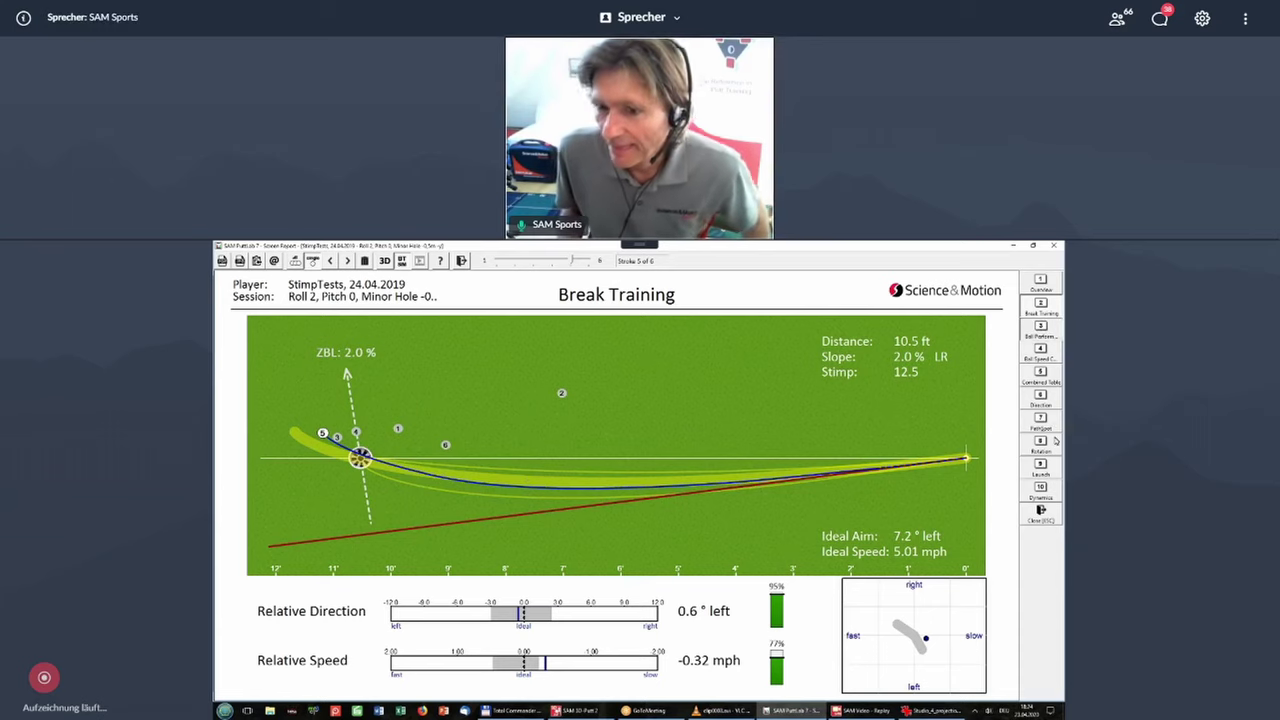
Step: Switch the report to the Ball Performance page (sidebar tab 3)
click(1047, 337)
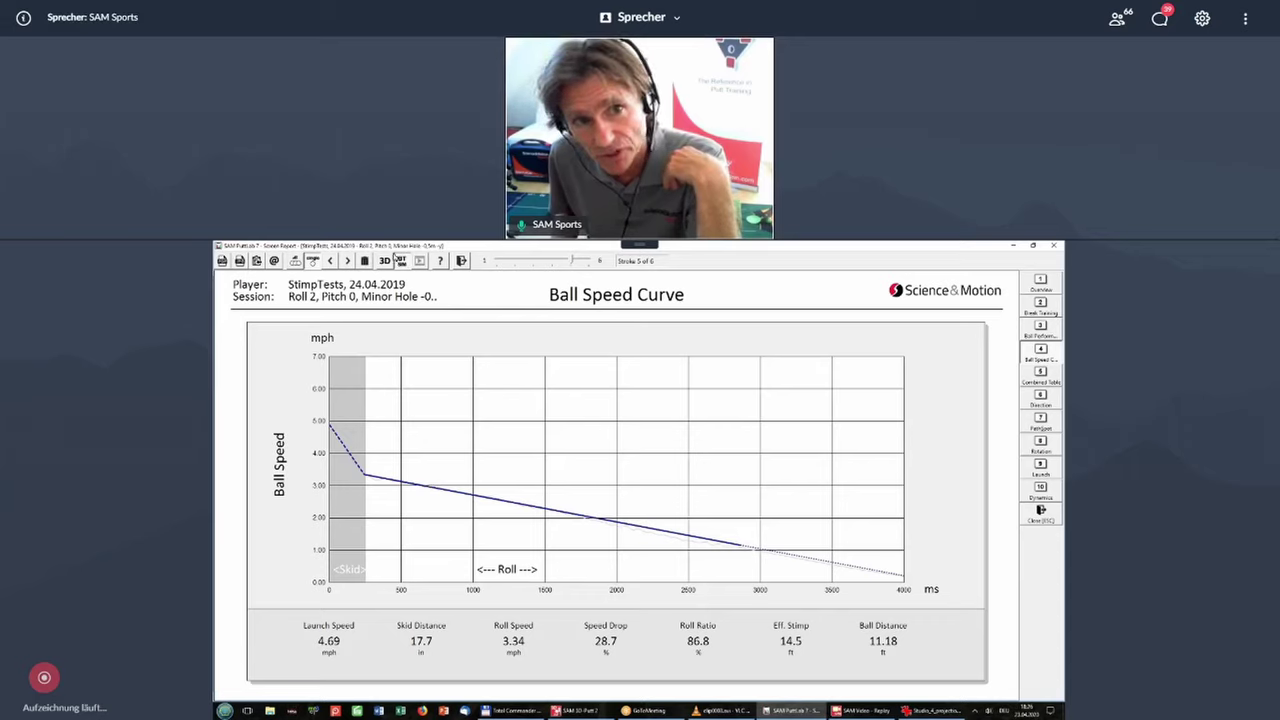
click(743, 550)
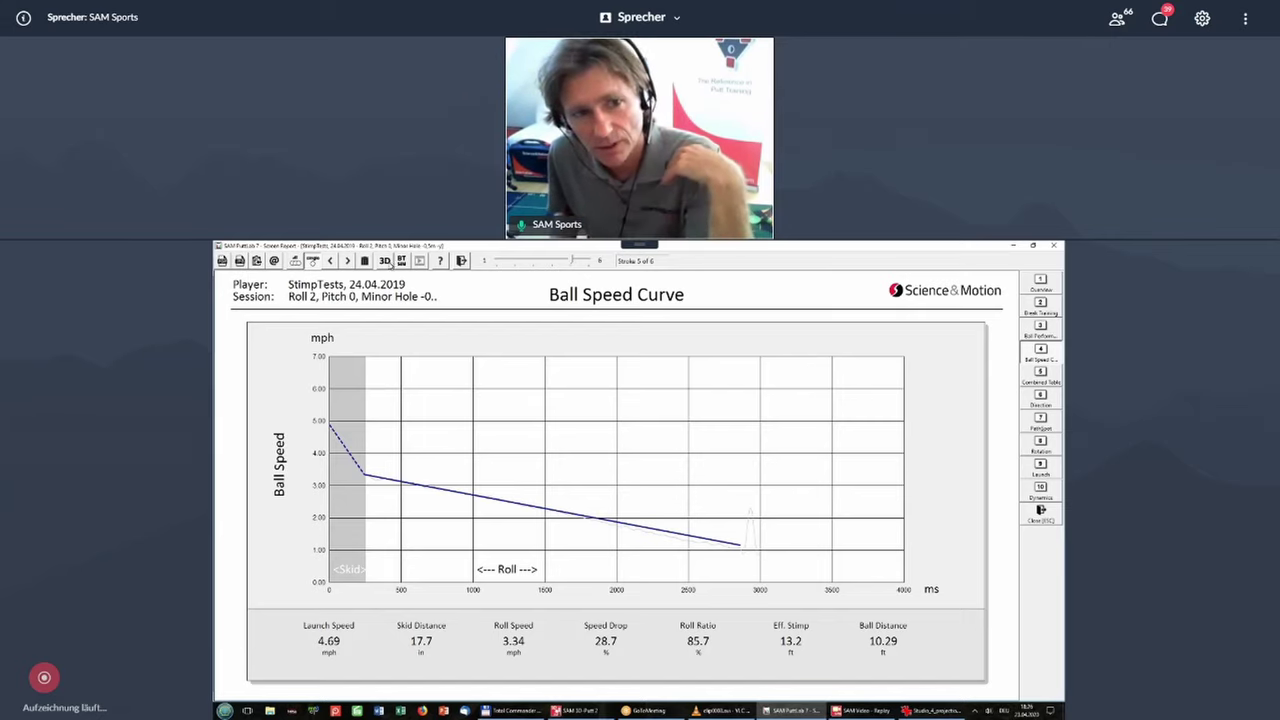
click(743, 547)
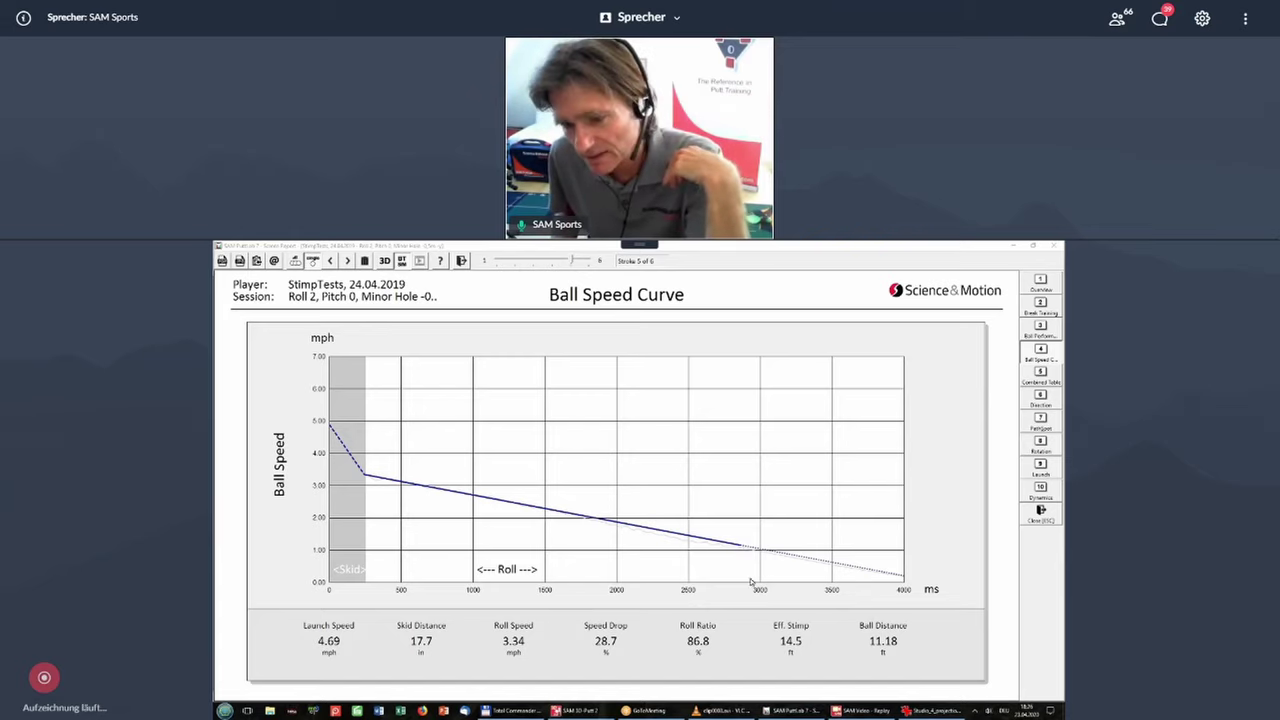
Step: Show the Combined Table of all six putts and make the PuttLab report window active
click(1050, 382)
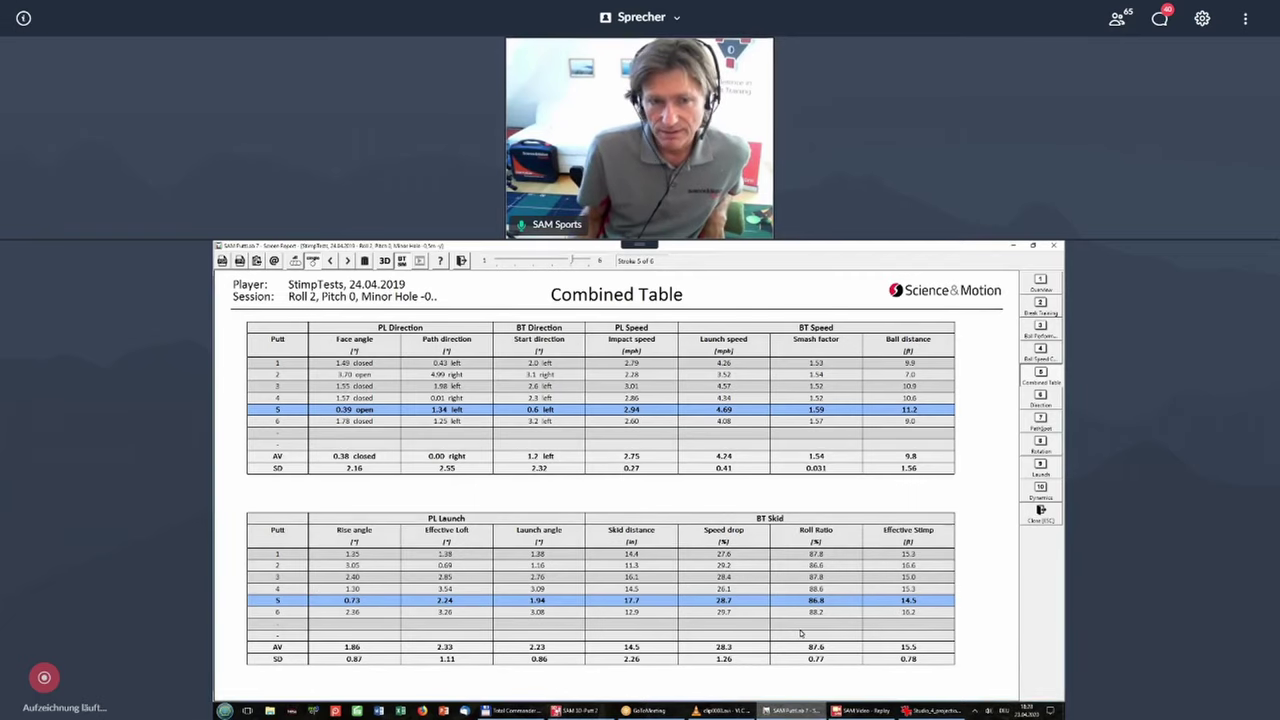
click(800, 711)
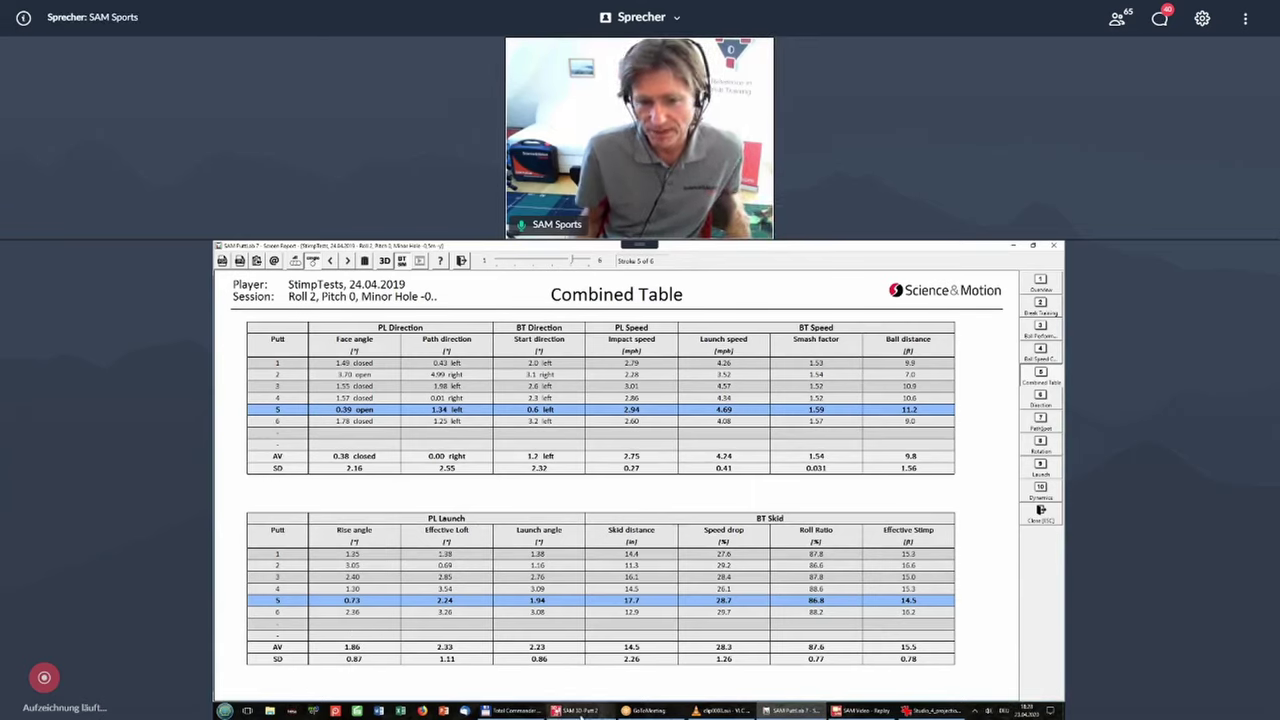
Step: Bring up the SAM 3D Putt replay and turn on the Face Angle view
click(580, 711)
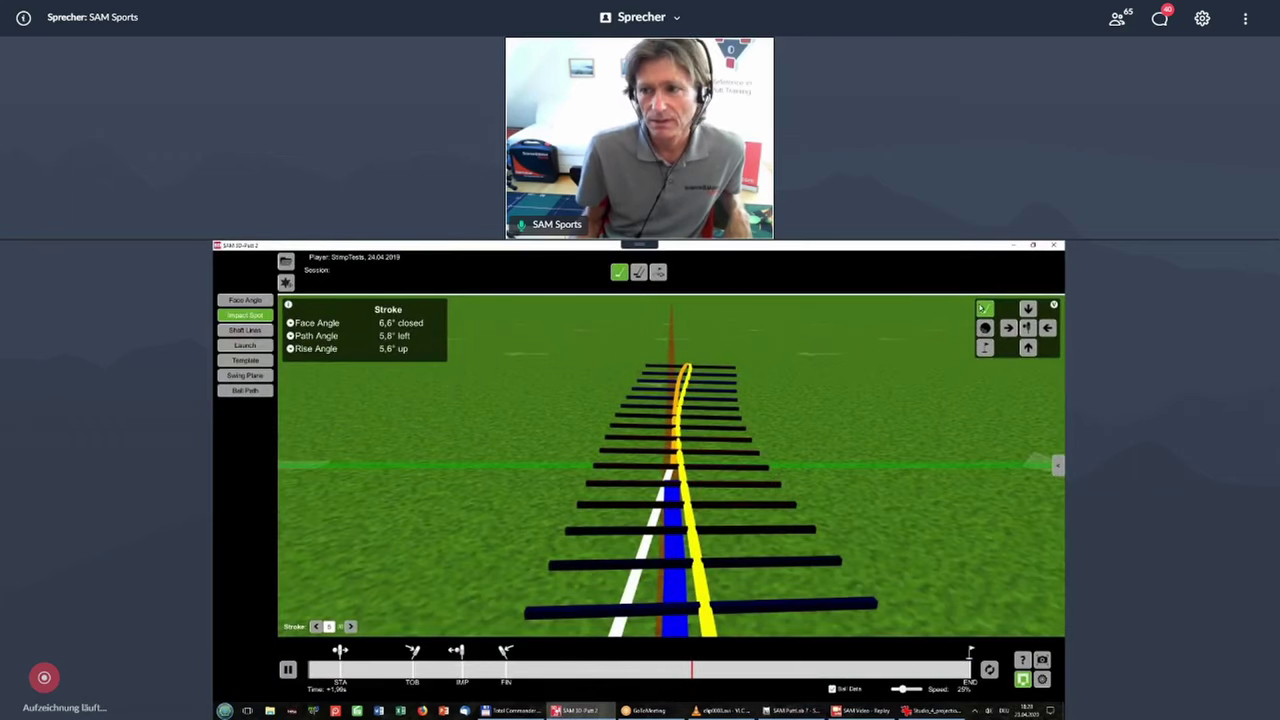
click(257, 302)
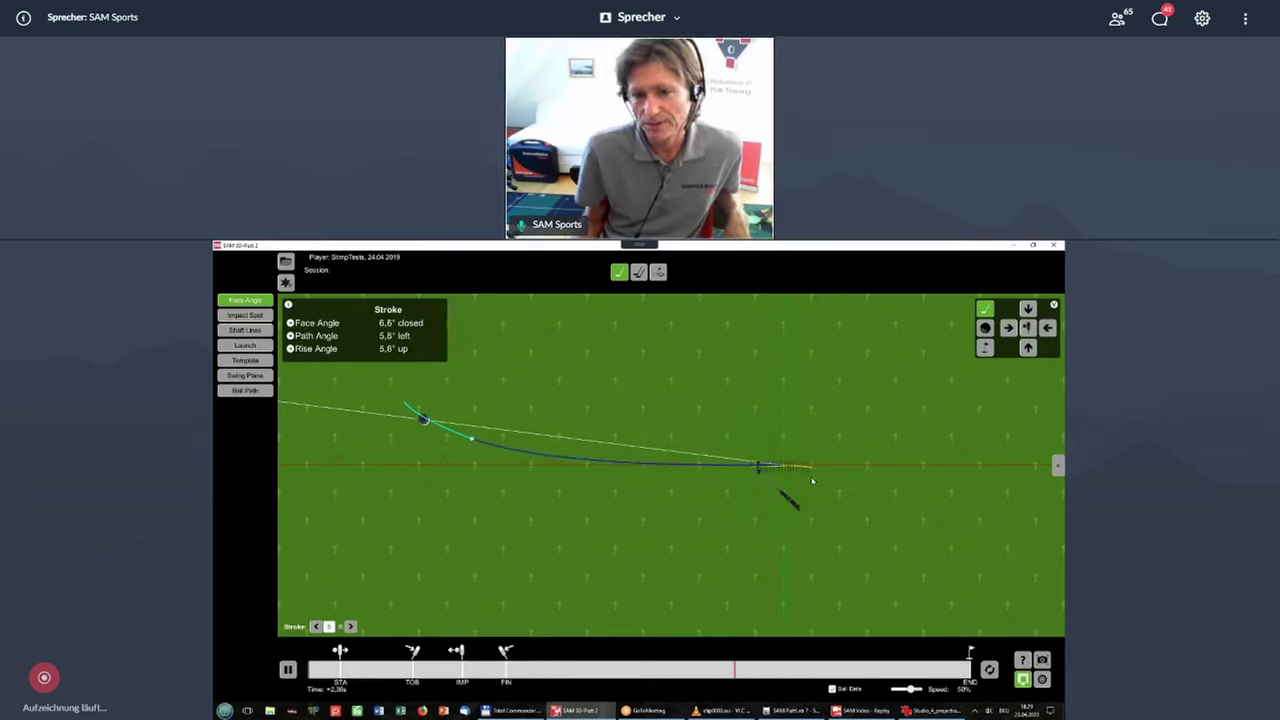
click(986, 348)
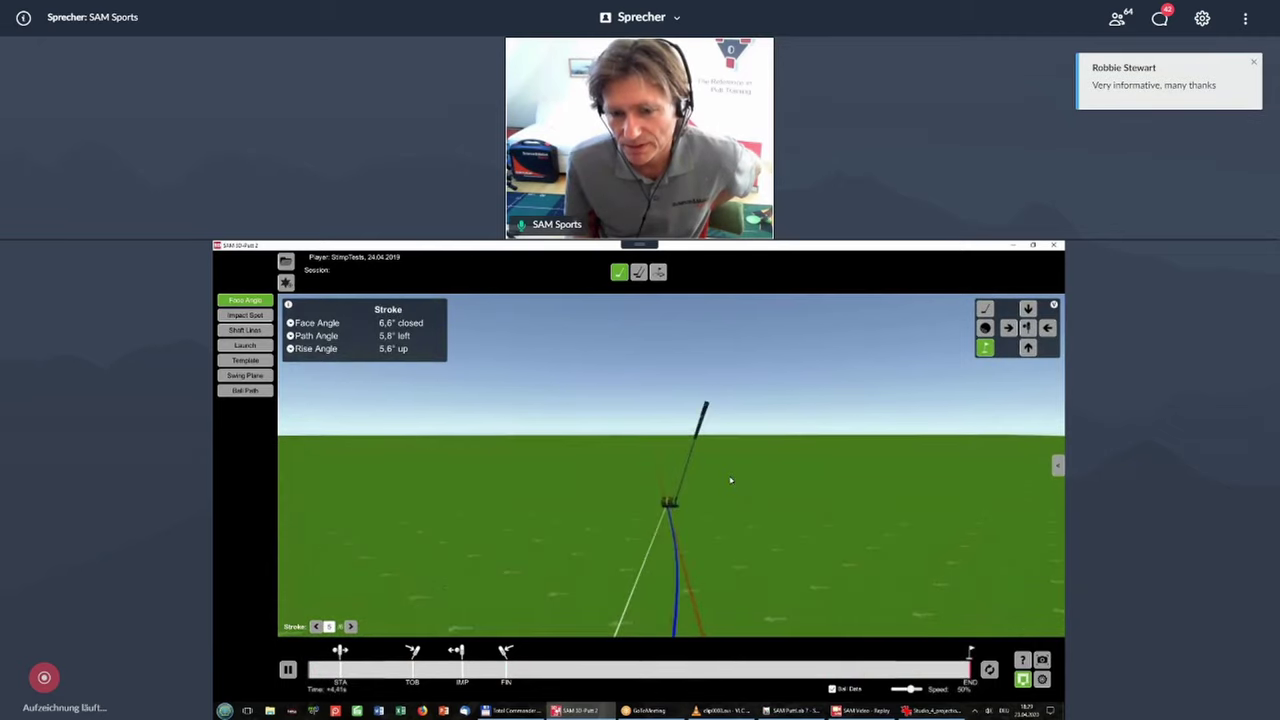
click(986, 327)
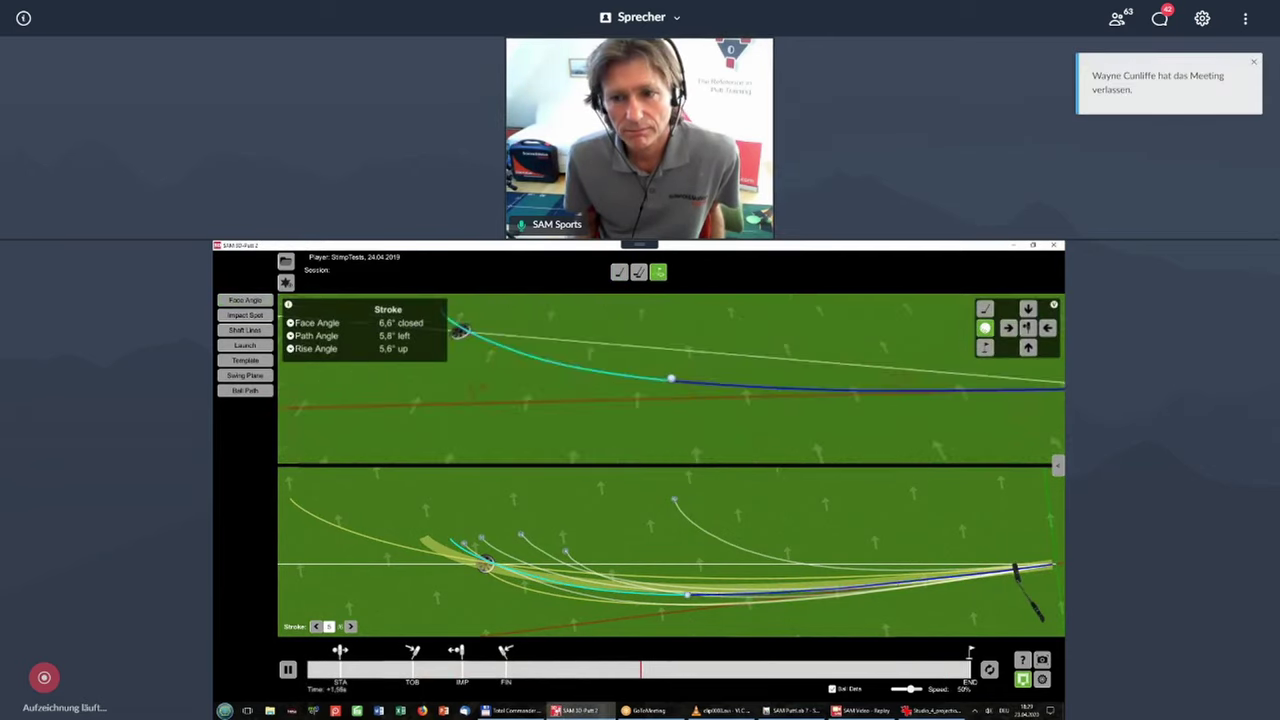
Step: Switch the upper SAM 3D view to the putter face-angle close-up at impact
click(266, 300)
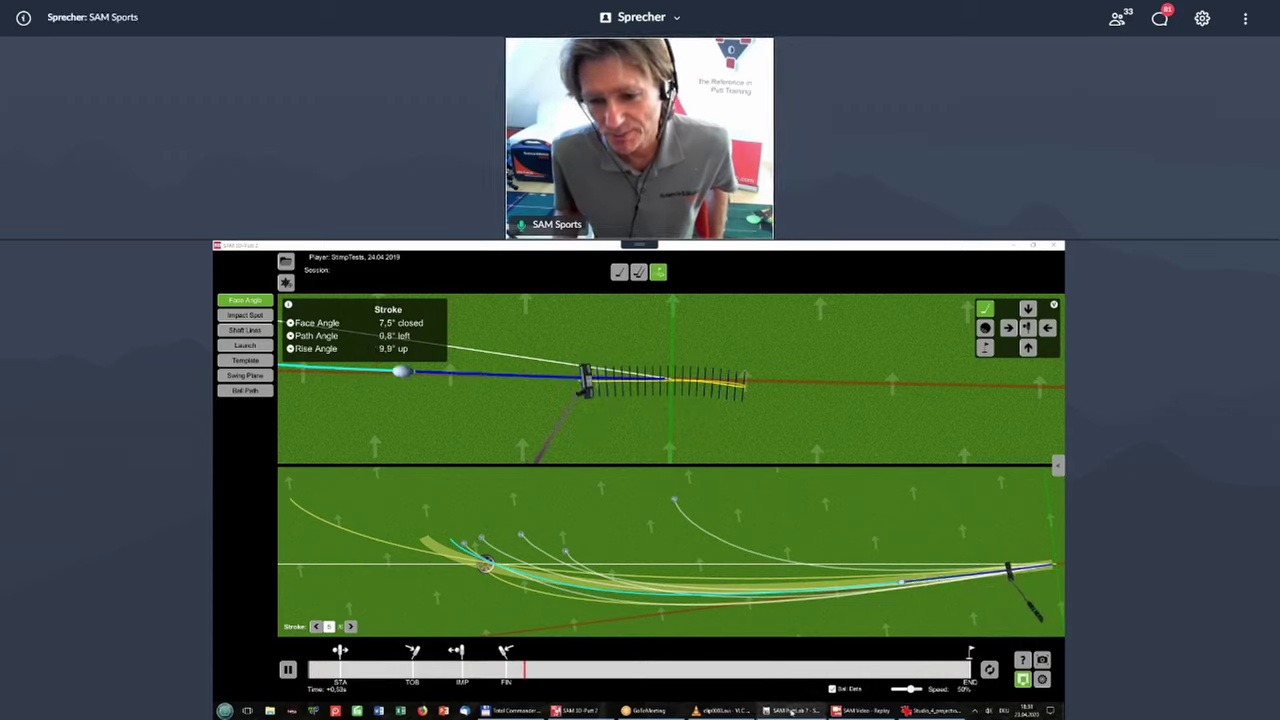
Step: Bring up the Combined Table report and open Studio Status and Configuration
mouse_move(790, 711)
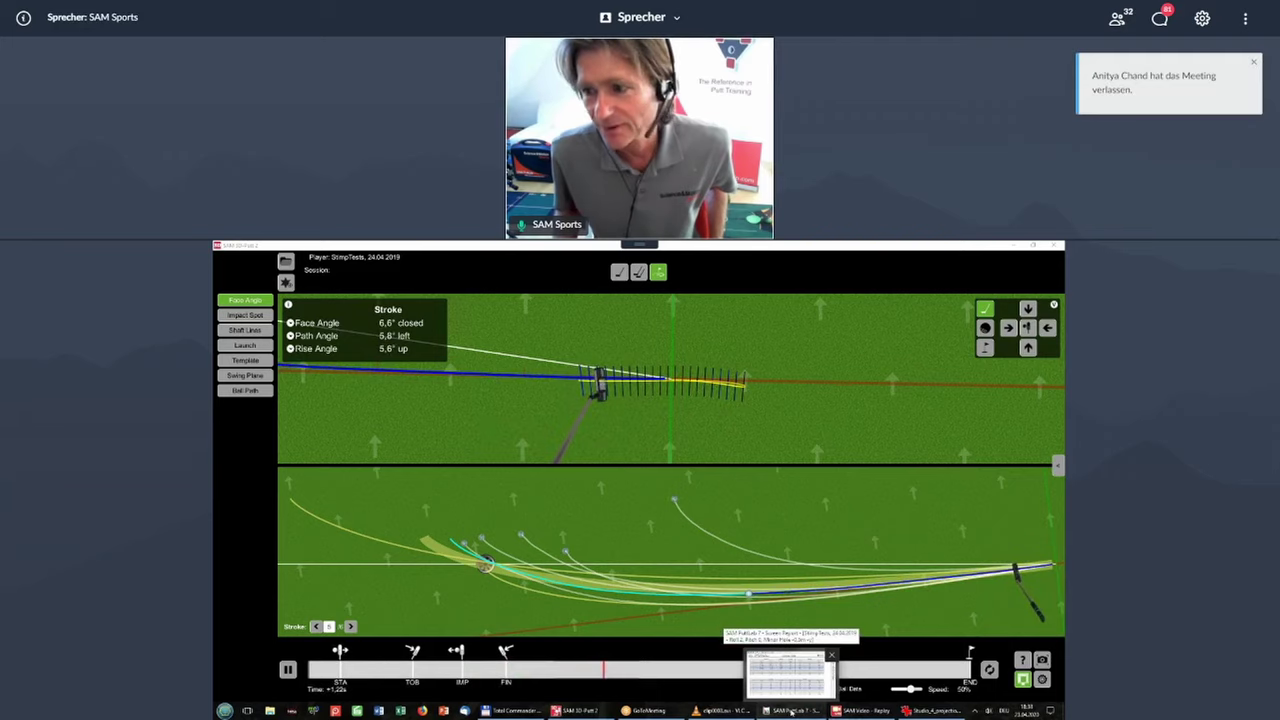
click(791, 709)
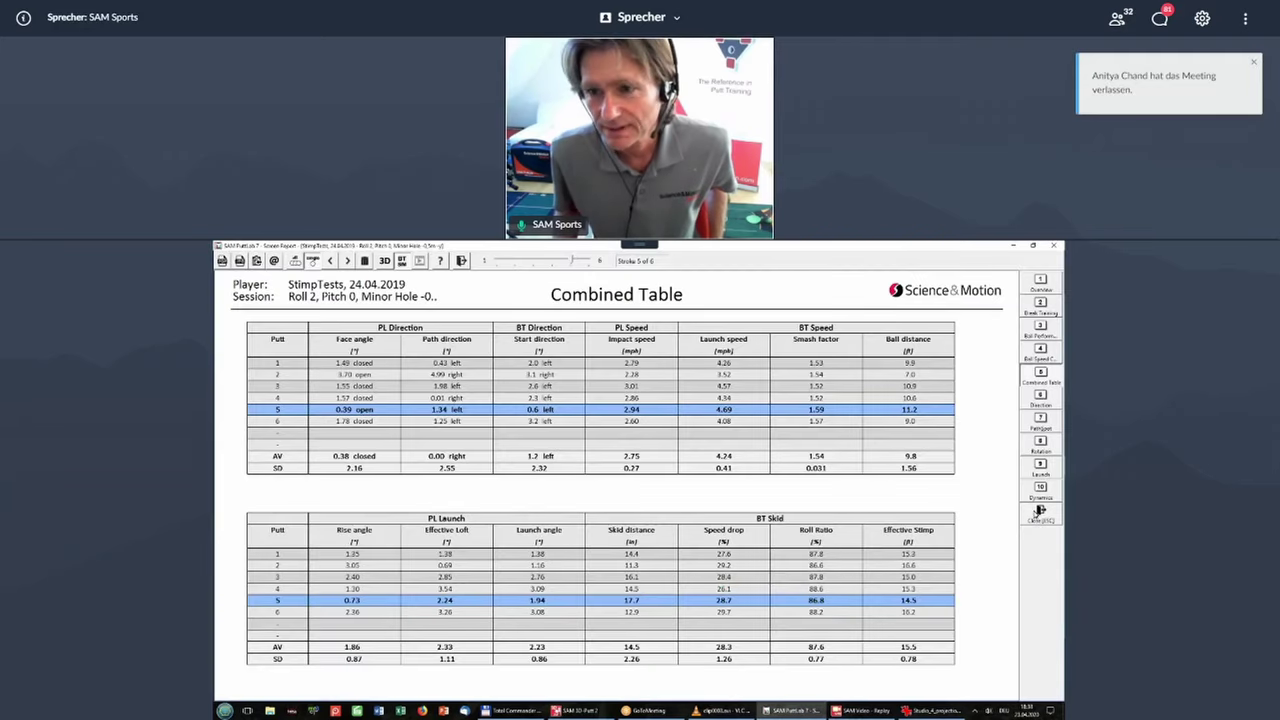
click(1040, 511)
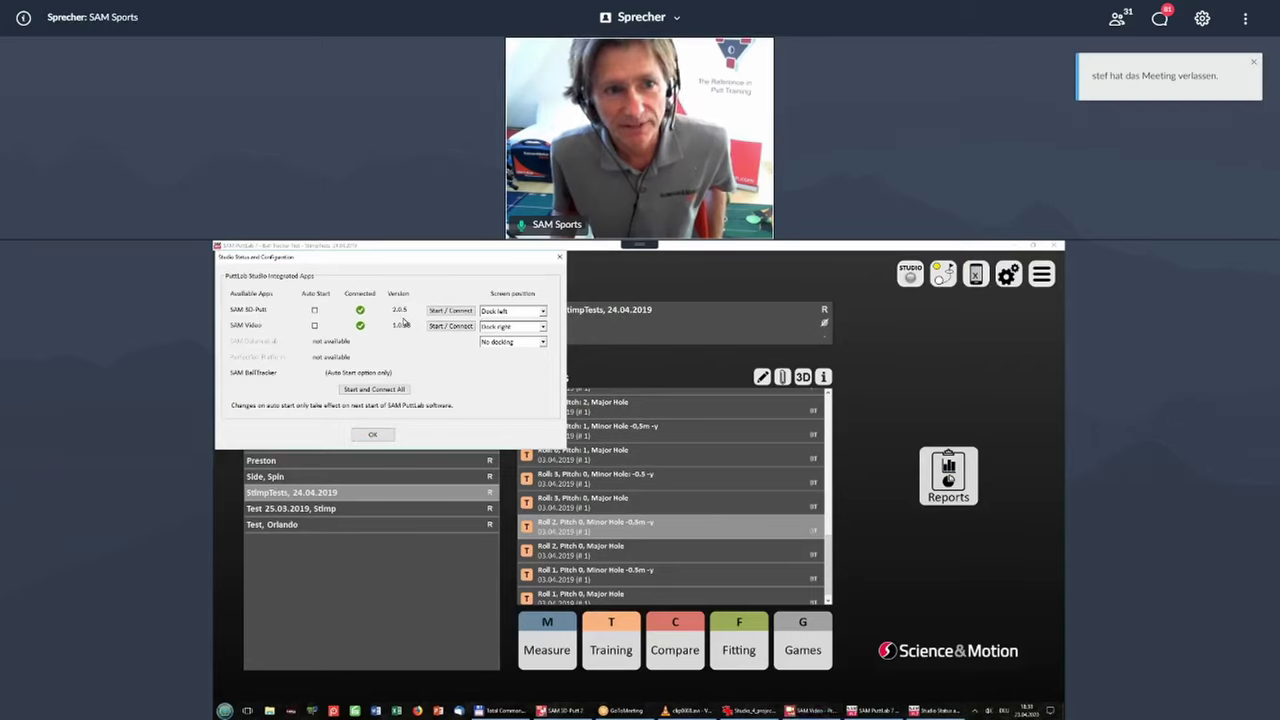
Step: Set SAM 3D-Putt's screen position to Dock top and SAM Video's to Dock bottom
click(541, 311)
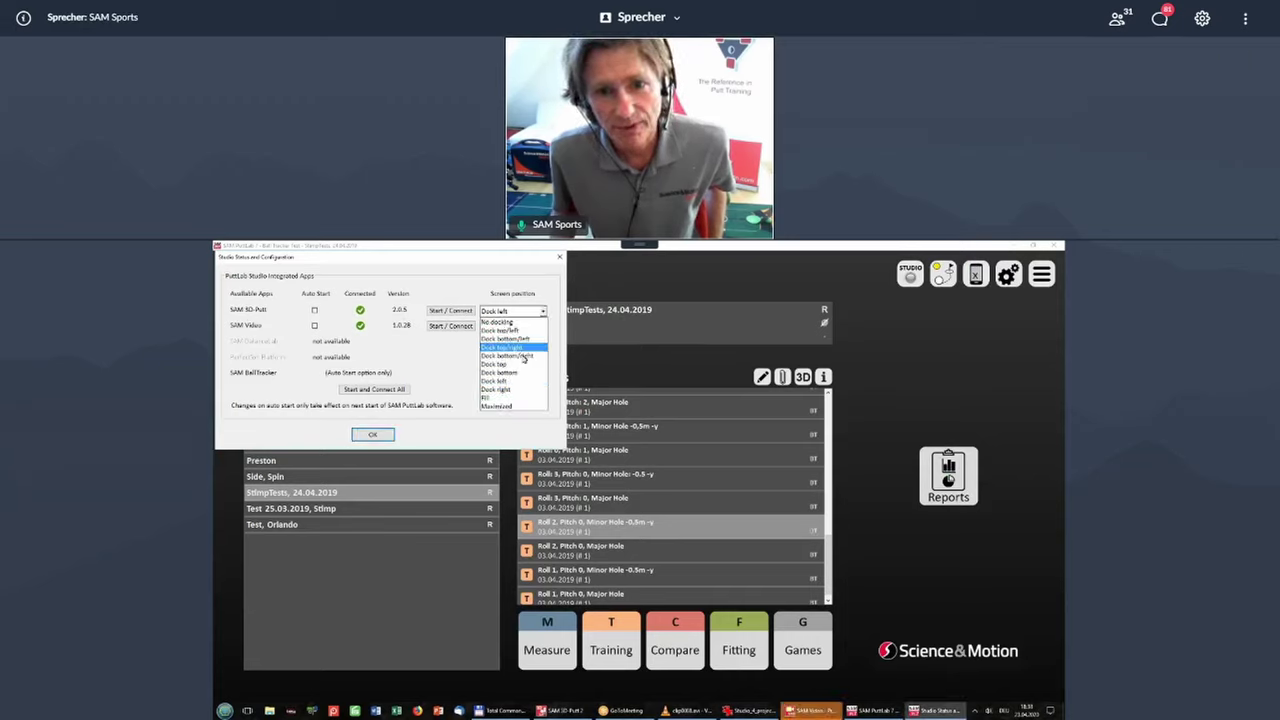
click(514, 331)
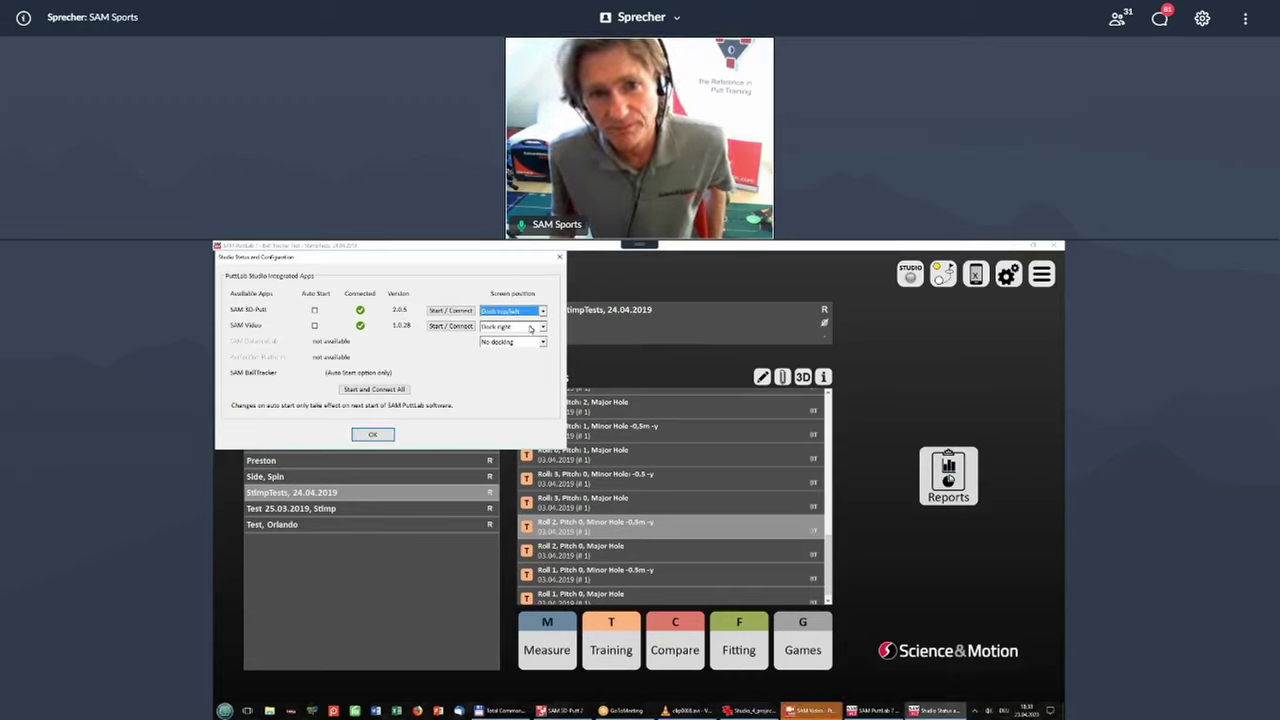
click(515, 326)
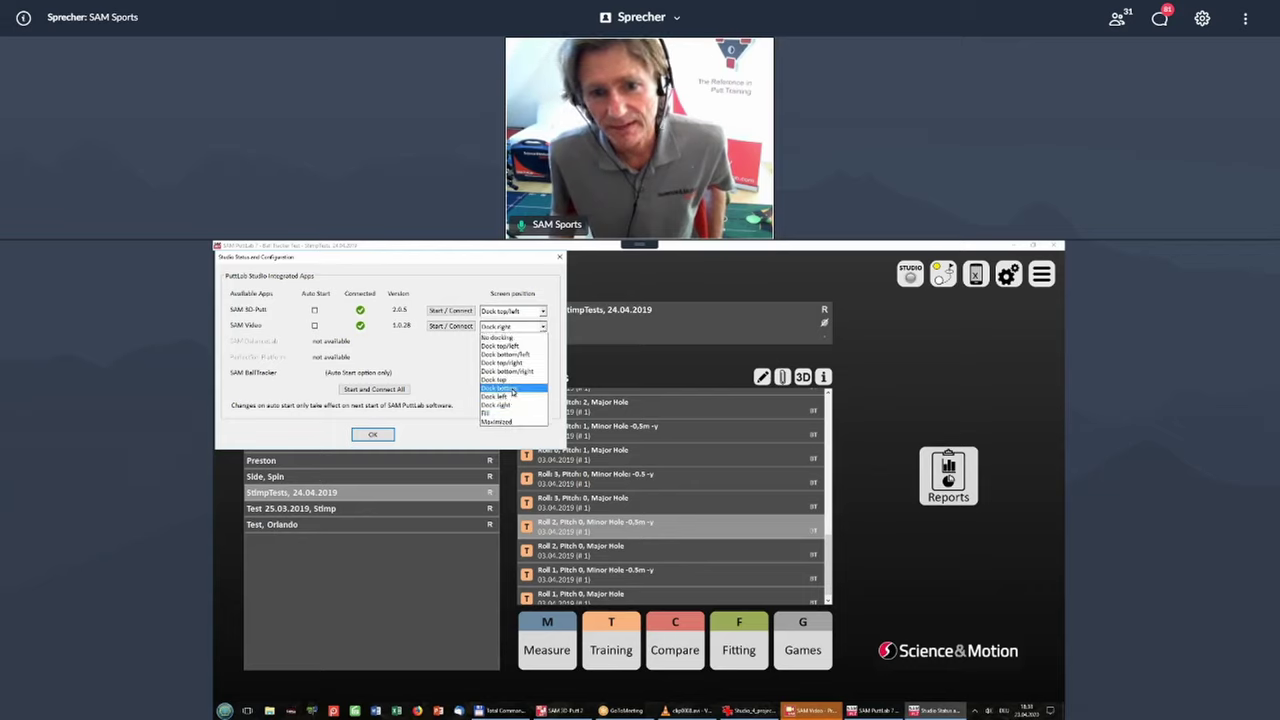
click(510, 381)
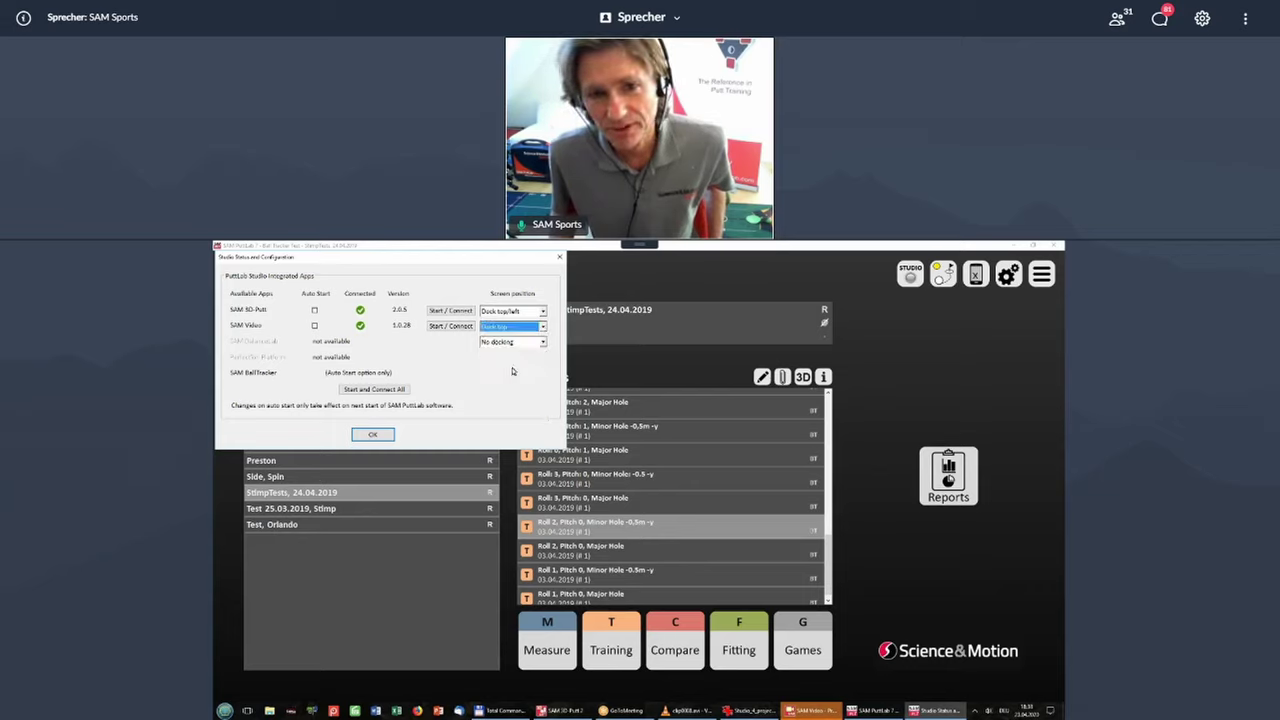
click(523, 312)
click(513, 366)
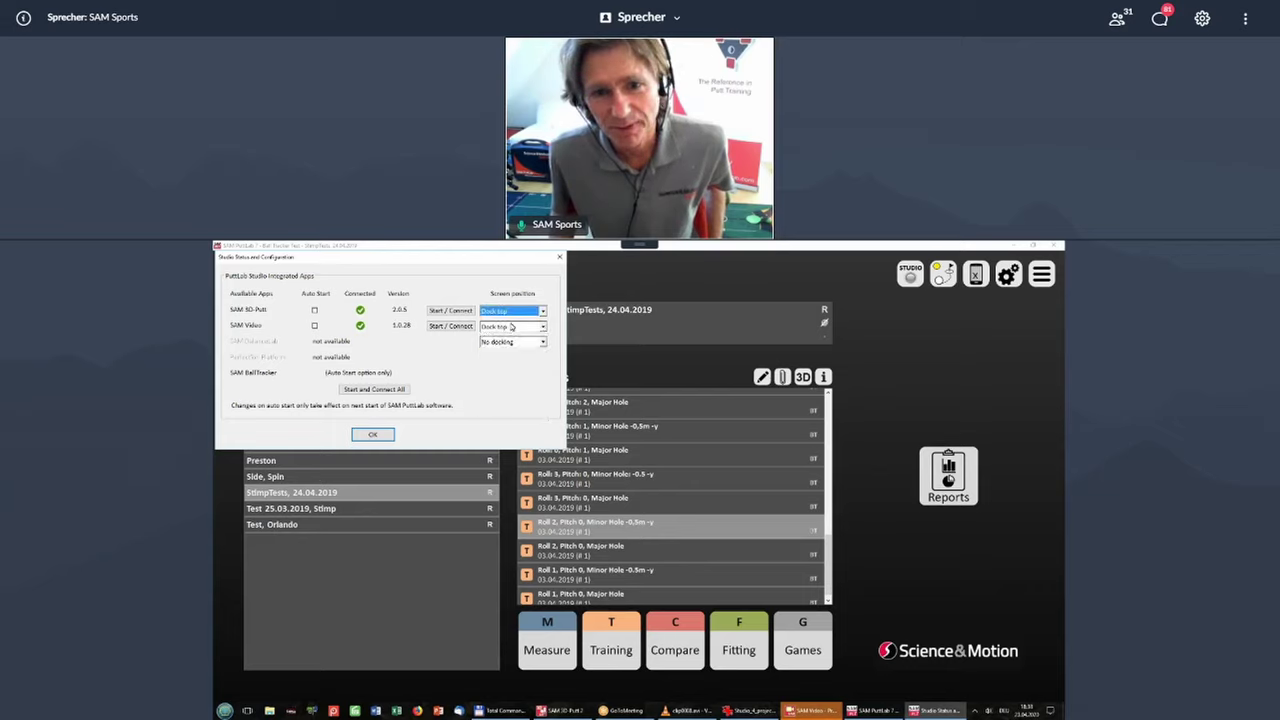
click(511, 327)
click(500, 393)
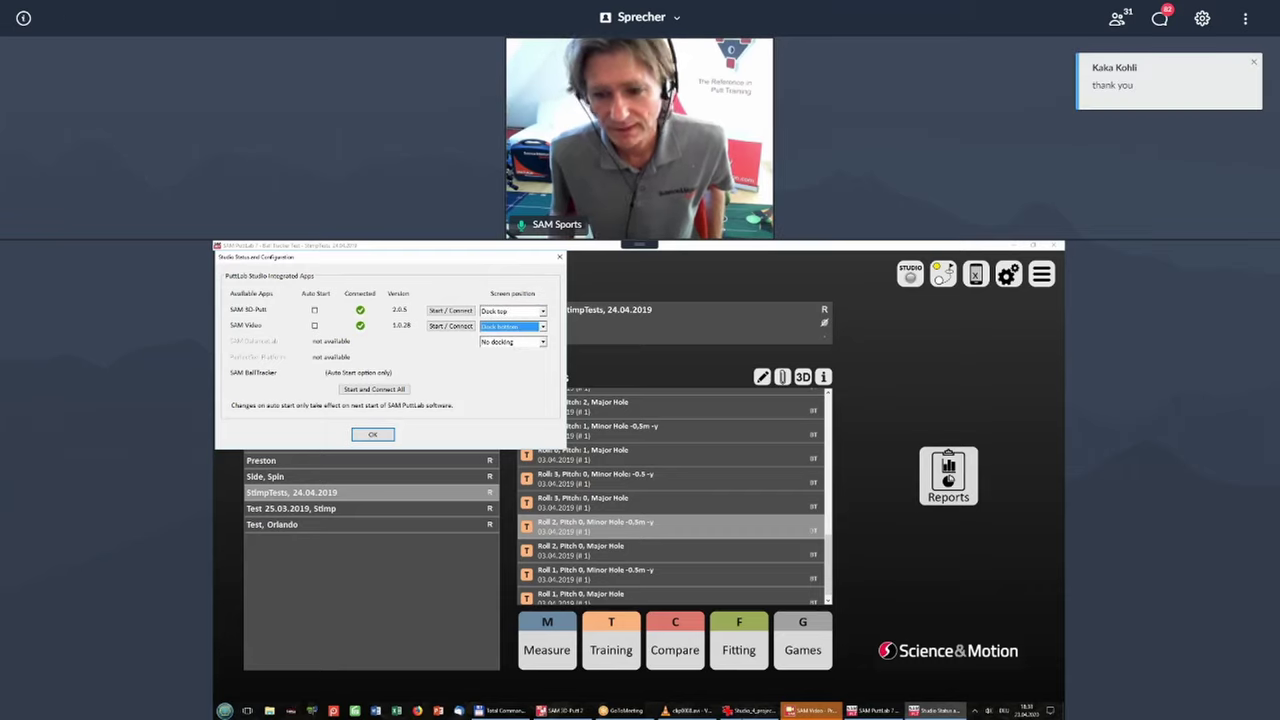
click(452, 314)
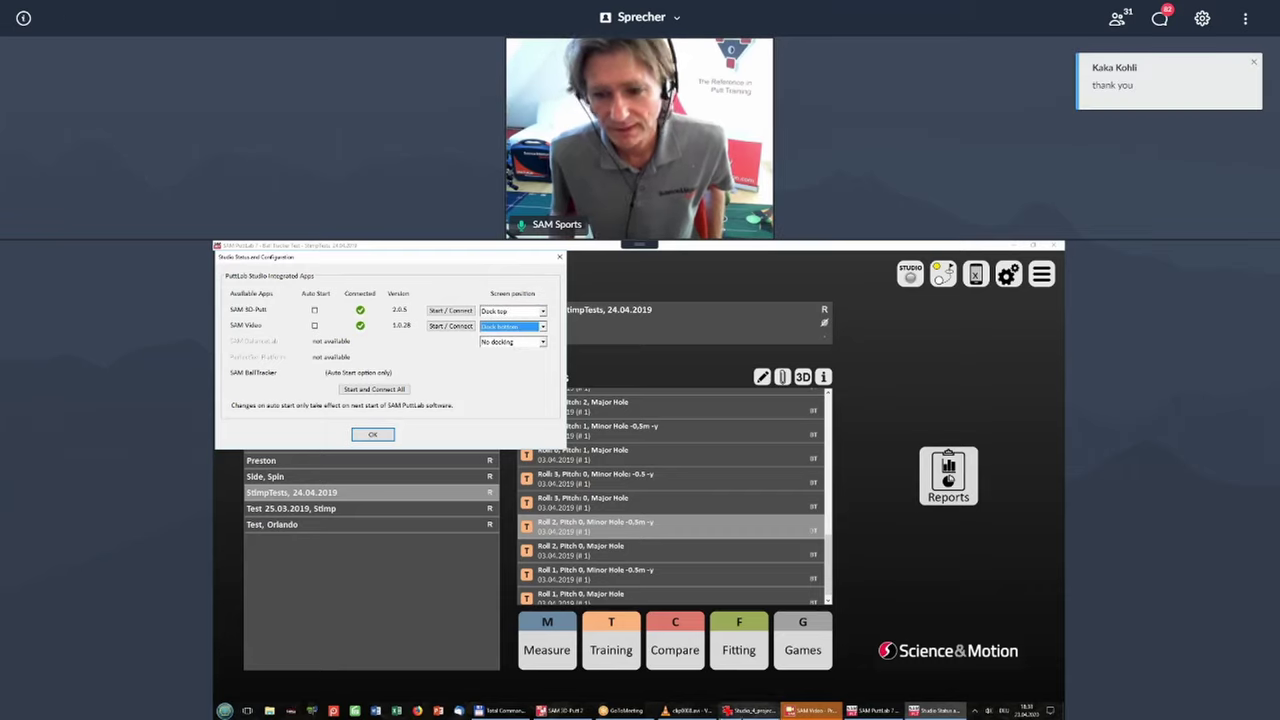
Step: Un-maximize SAM 3D Putt to the left half, with SAM Video shown on the right
click(565, 712)
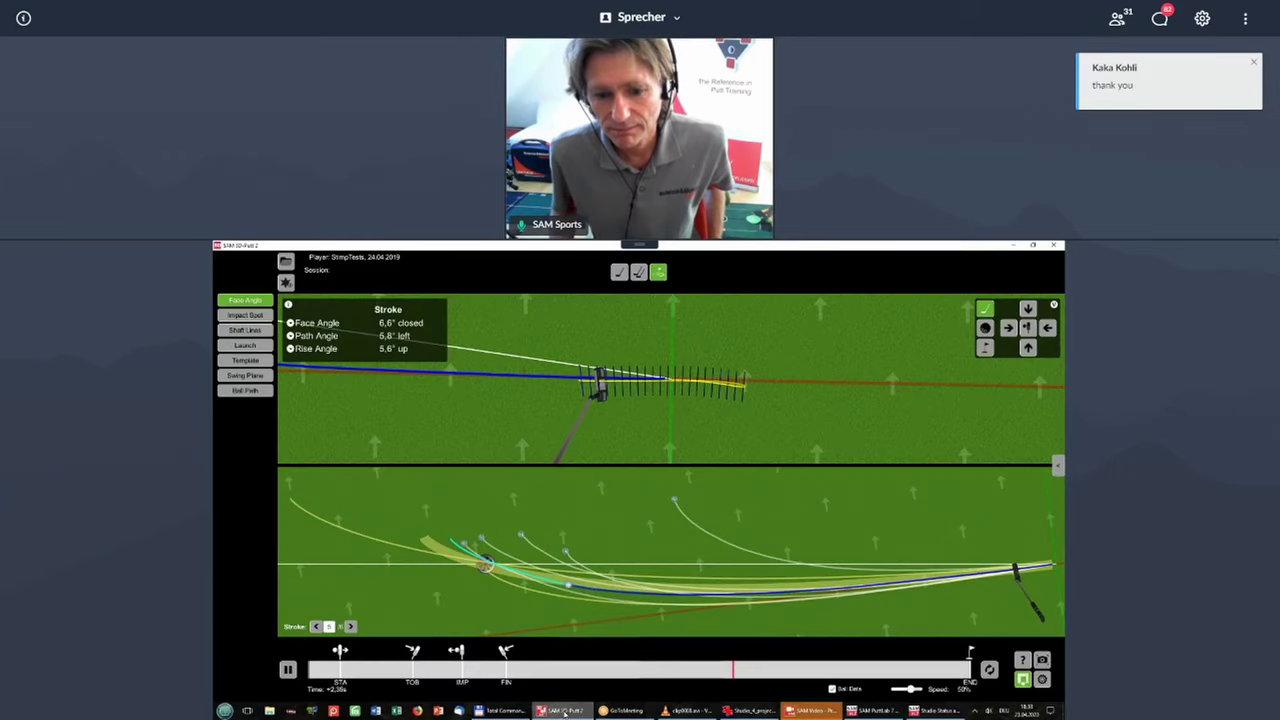
click(563, 712)
click(563, 712)
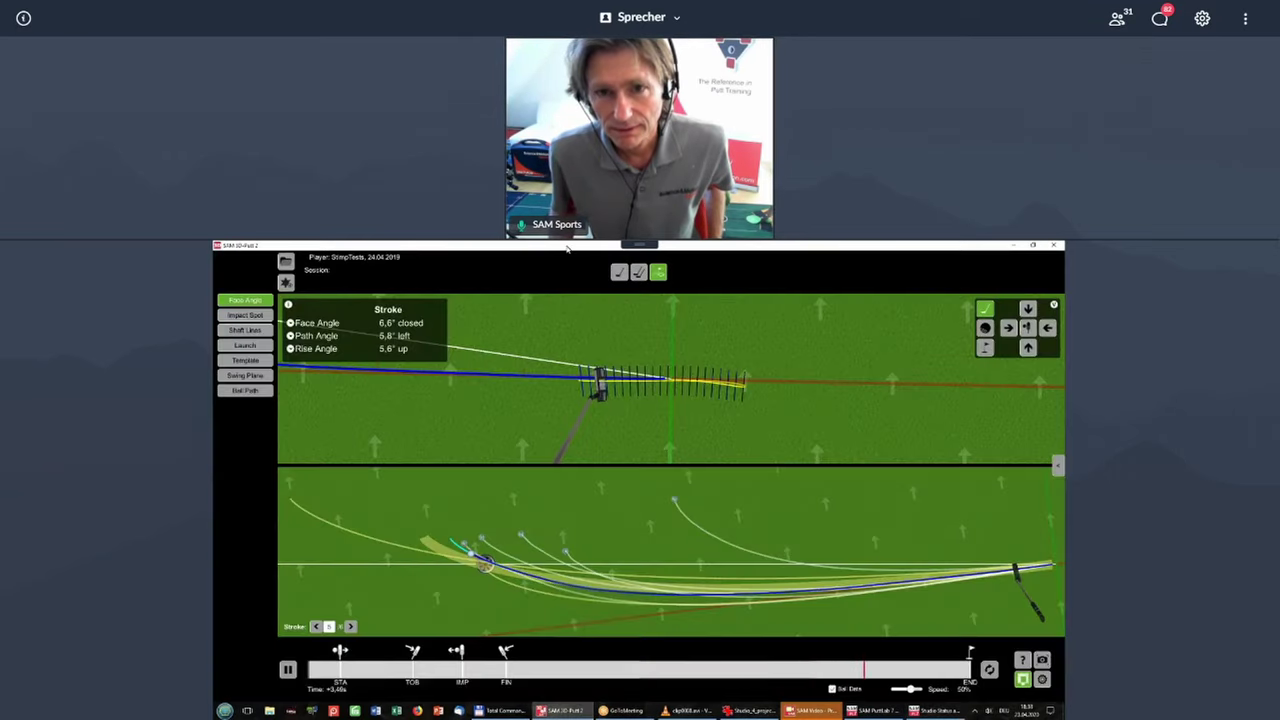
double_click(567, 249)
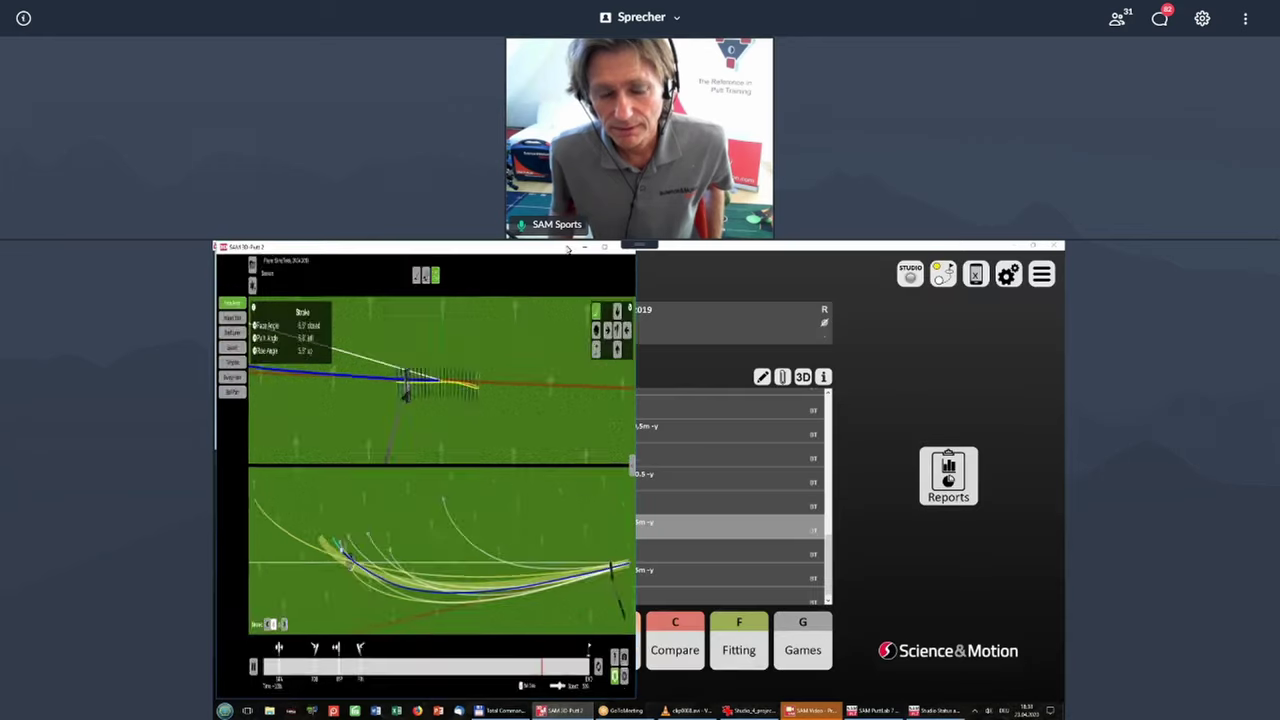
click(812, 711)
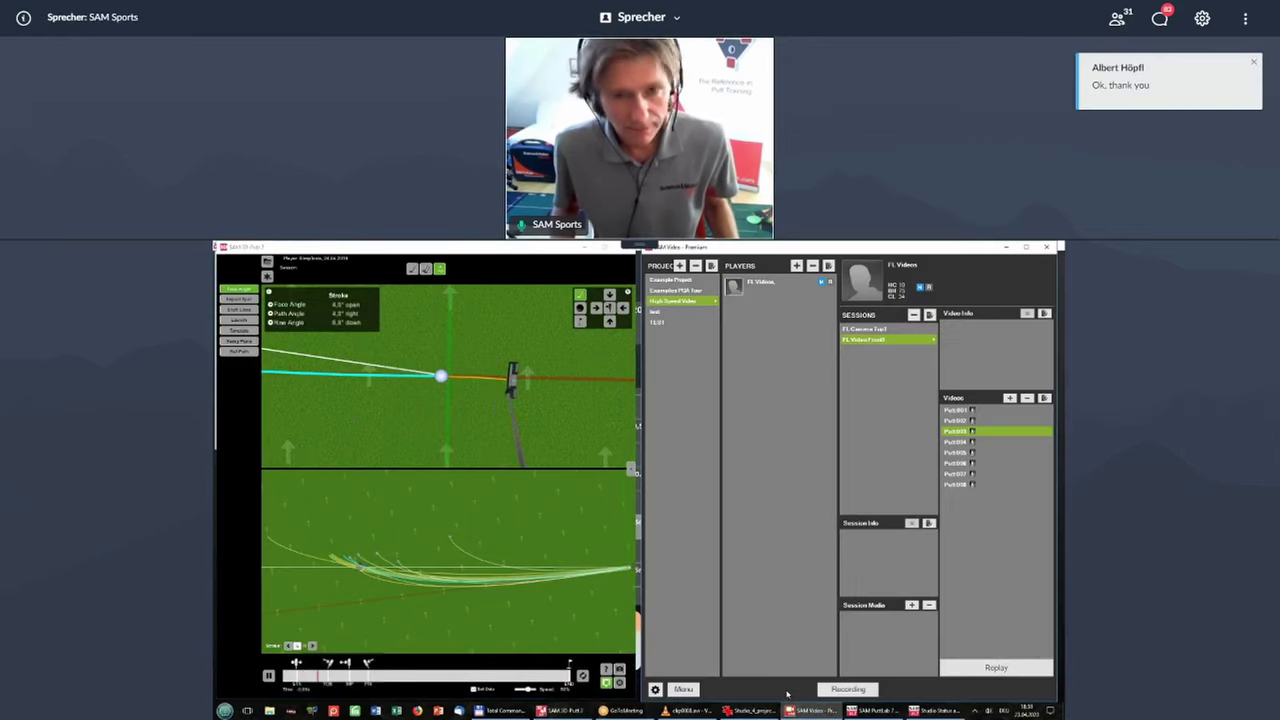
key(alt+Tab)
key(alt+Tab)
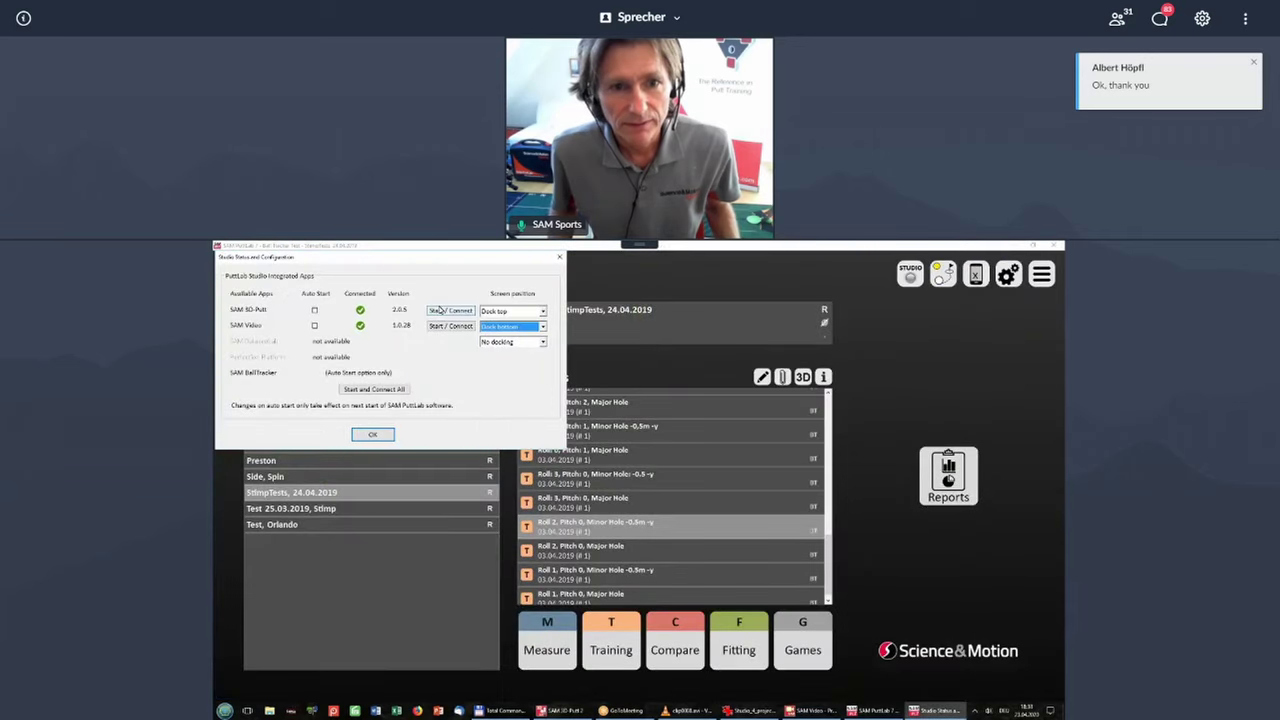
Step: Start/Connect SAM 3D-Putt and SAM Video, then check the SAM Video window
click(439, 310)
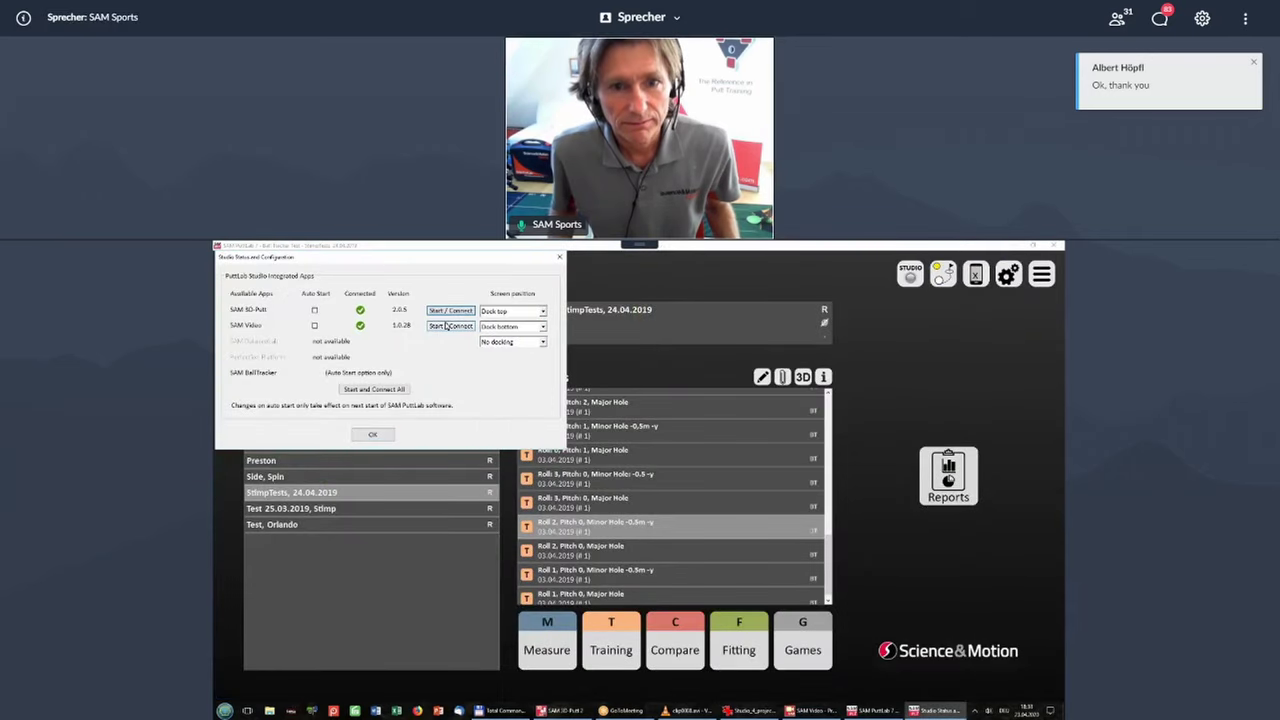
click(446, 326)
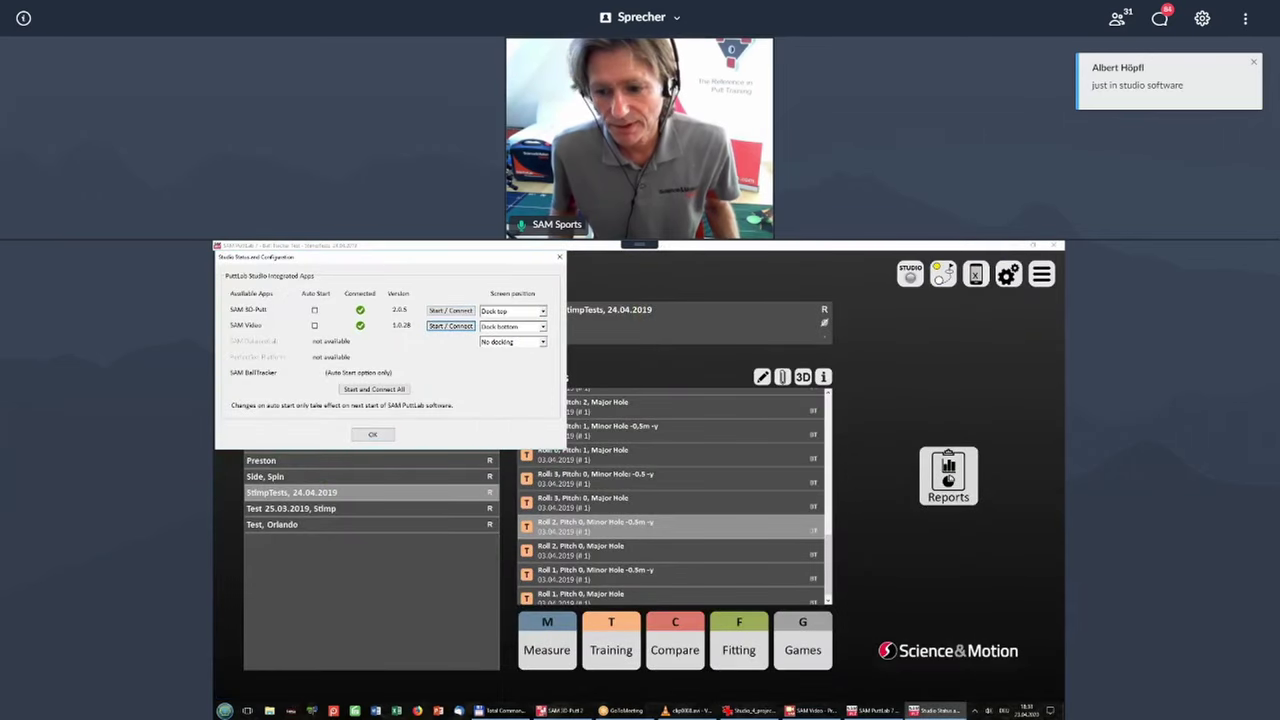
click(814, 713)
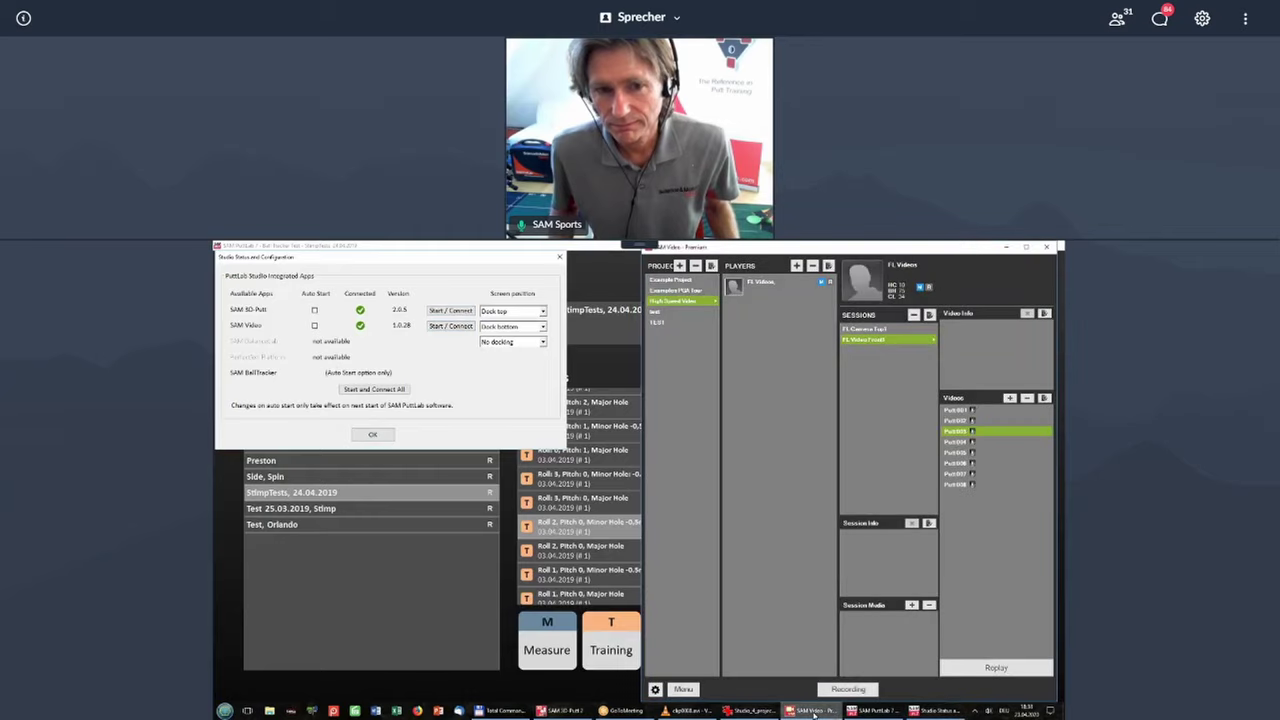
click(813, 714)
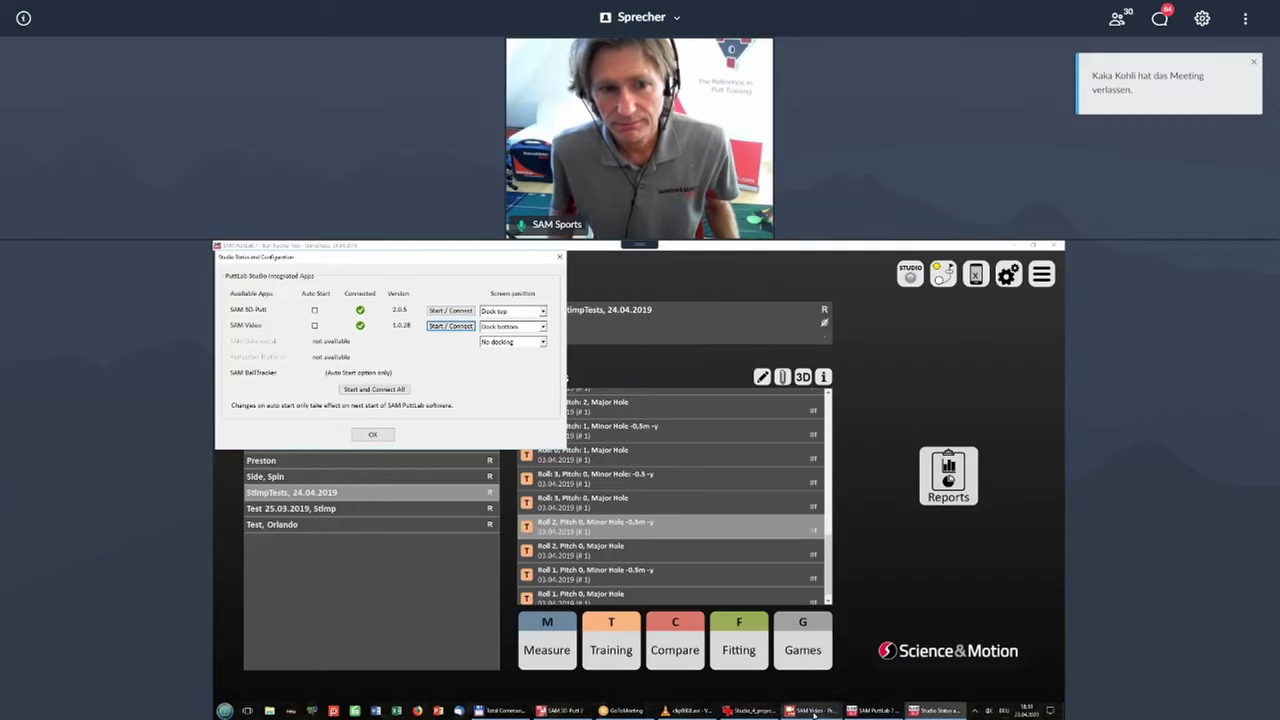
Step: Confirm the studio configuration with OK and bring the main PuttLab window back to front
click(389, 441)
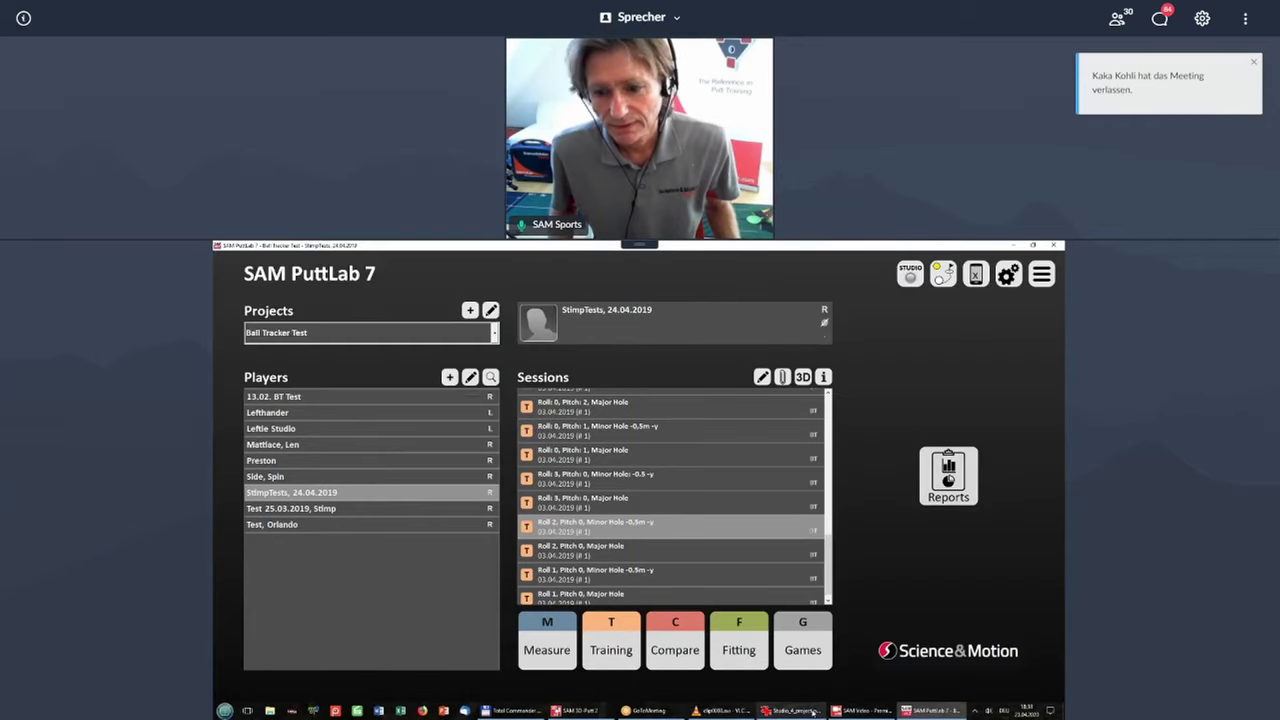
click(864, 711)
click(580, 711)
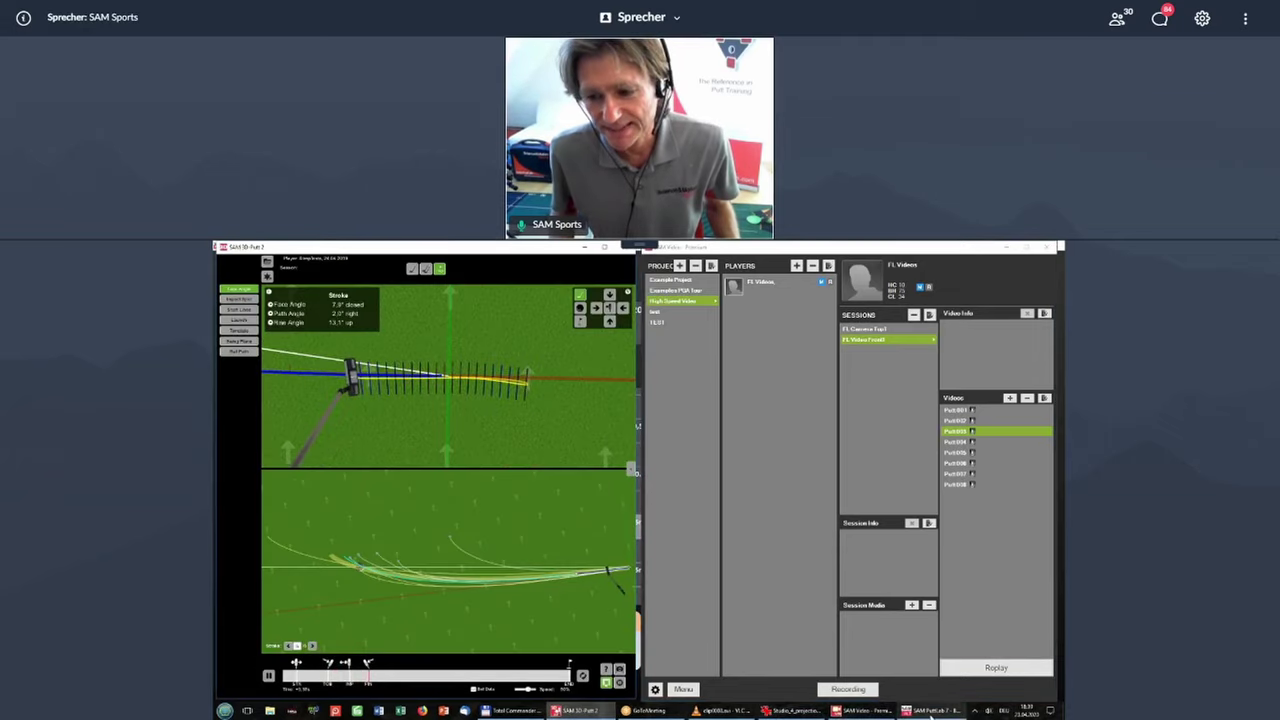
click(930, 711)
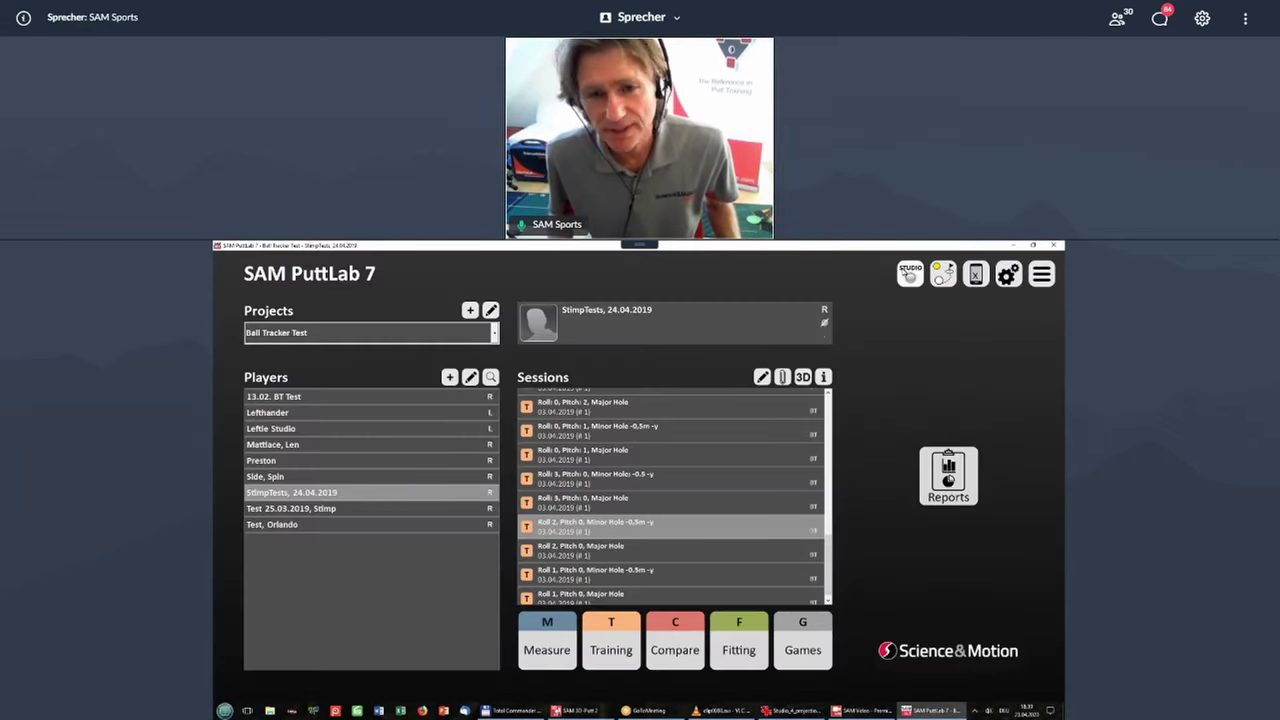
Step: In Studio Status and Configuration, choose Dock left for SAM 3D-Putt and Dock right for SAM Video
click(908, 273)
click(513, 311)
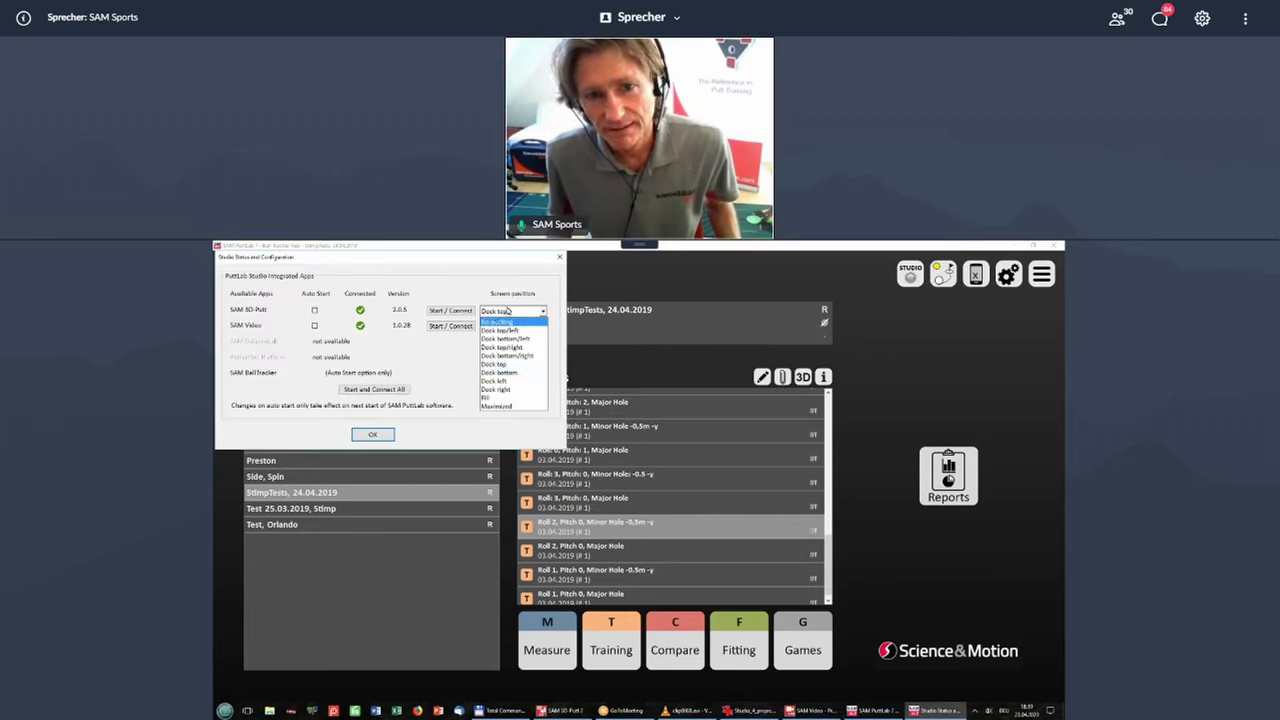
click(497, 380)
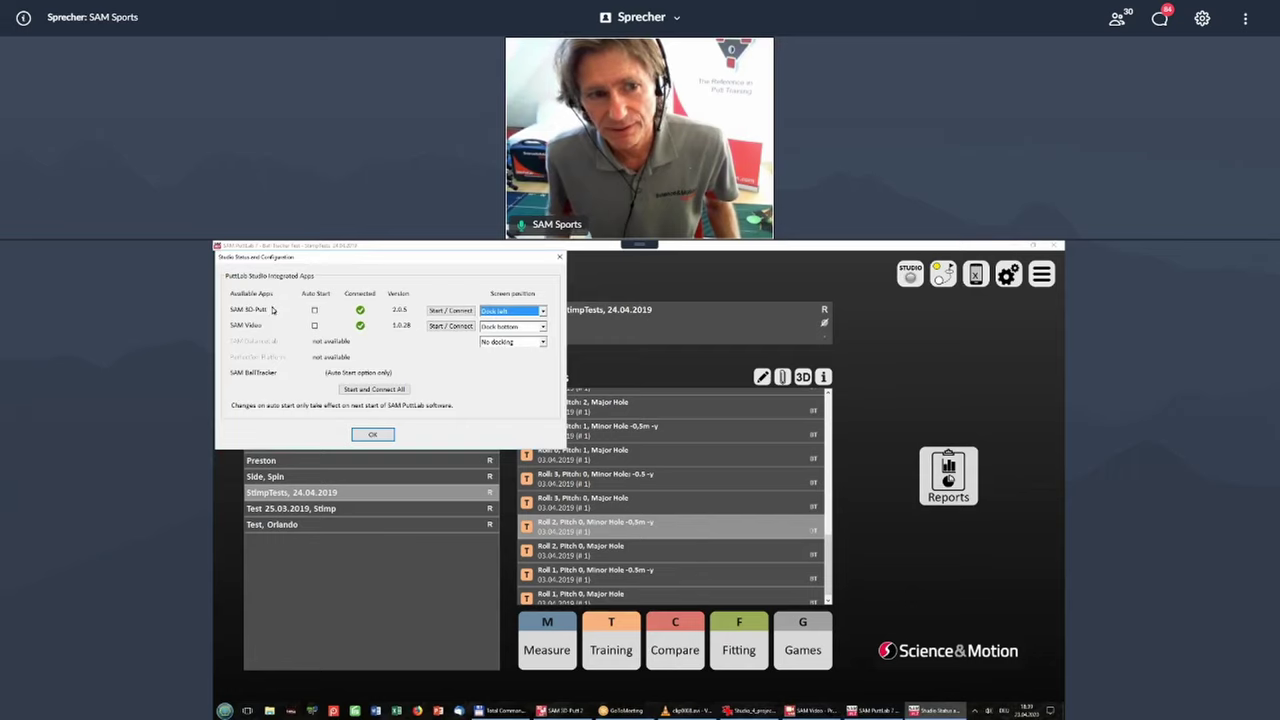
click(512, 327)
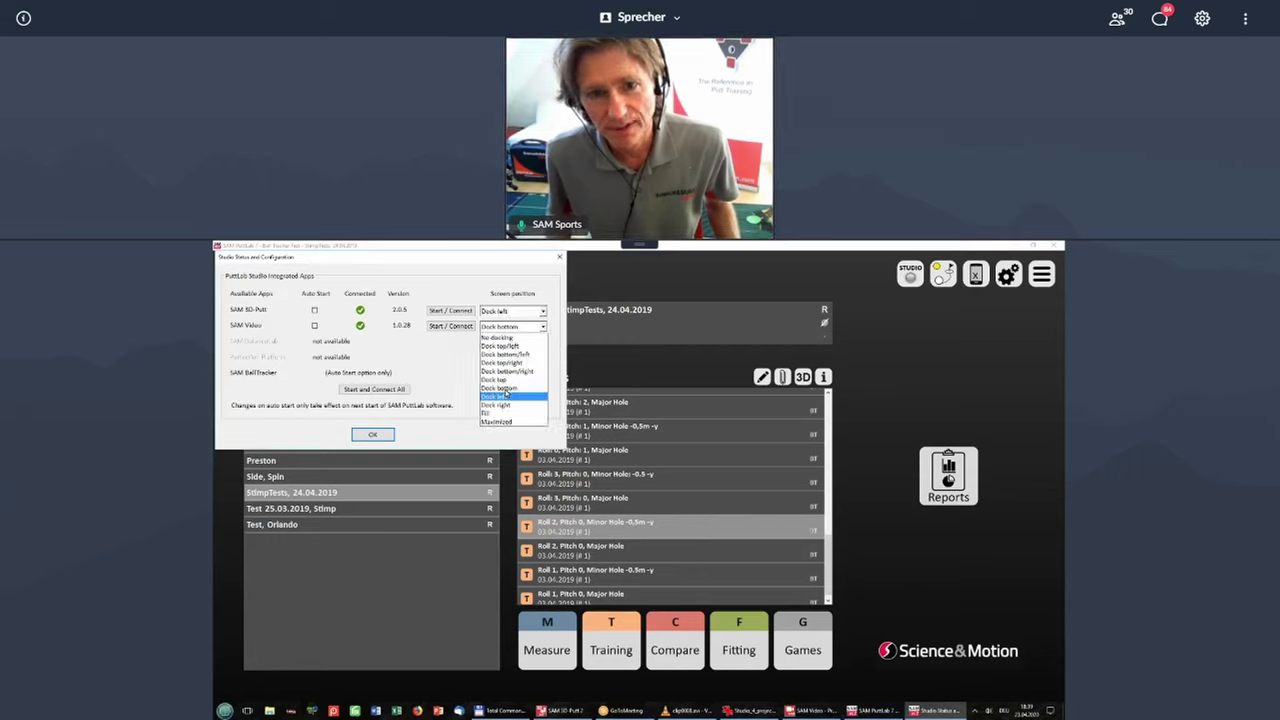
click(497, 404)
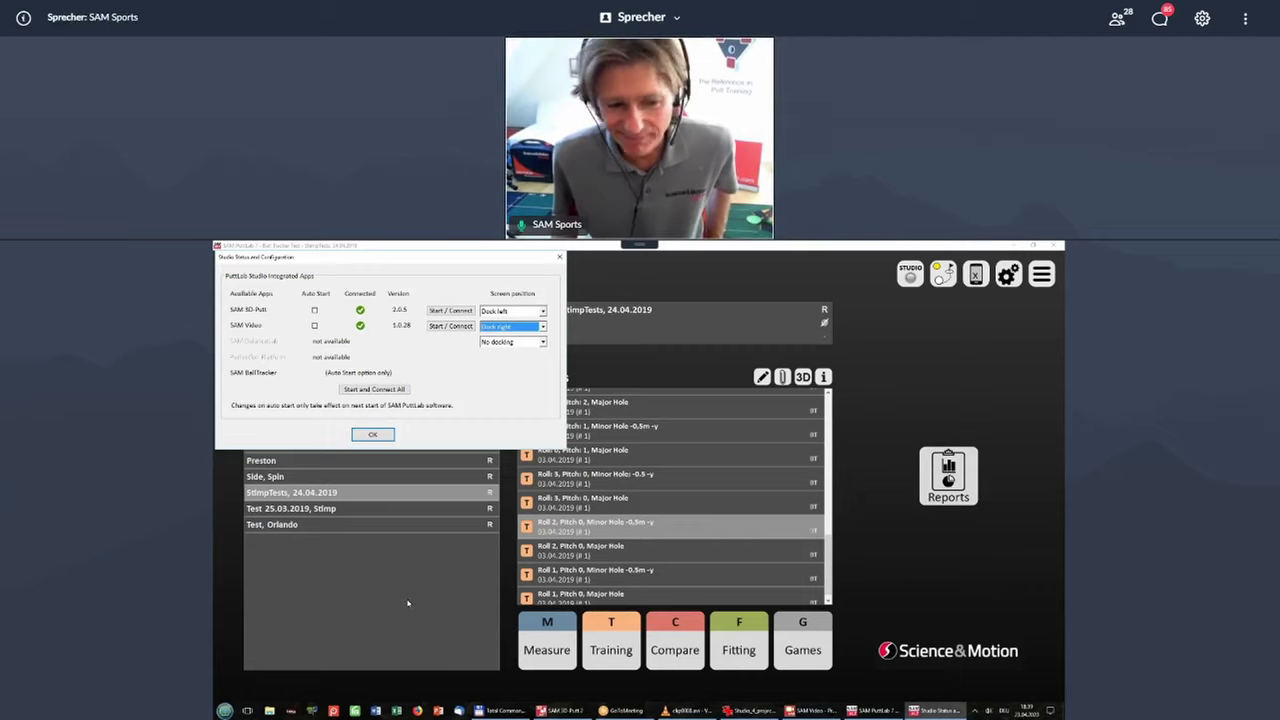
Step: Confirm the Dock left / Dock right positions with OK in Studio Status and Configuration
click(386, 436)
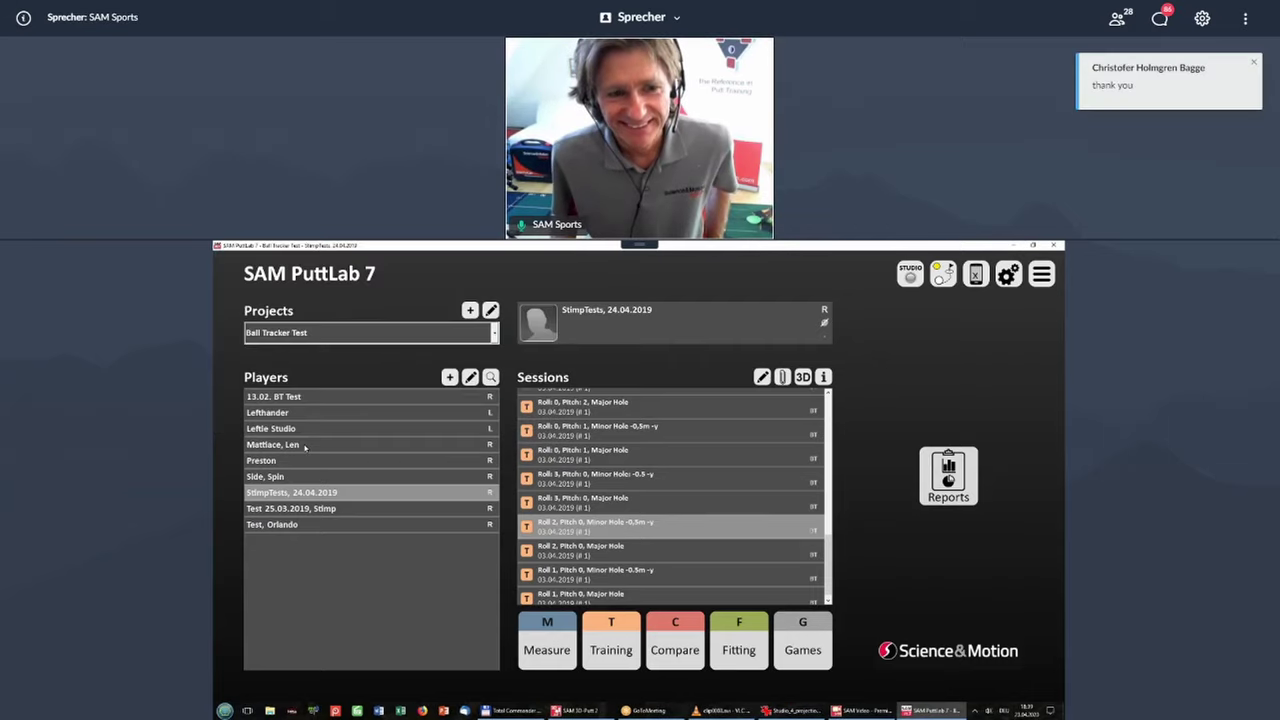